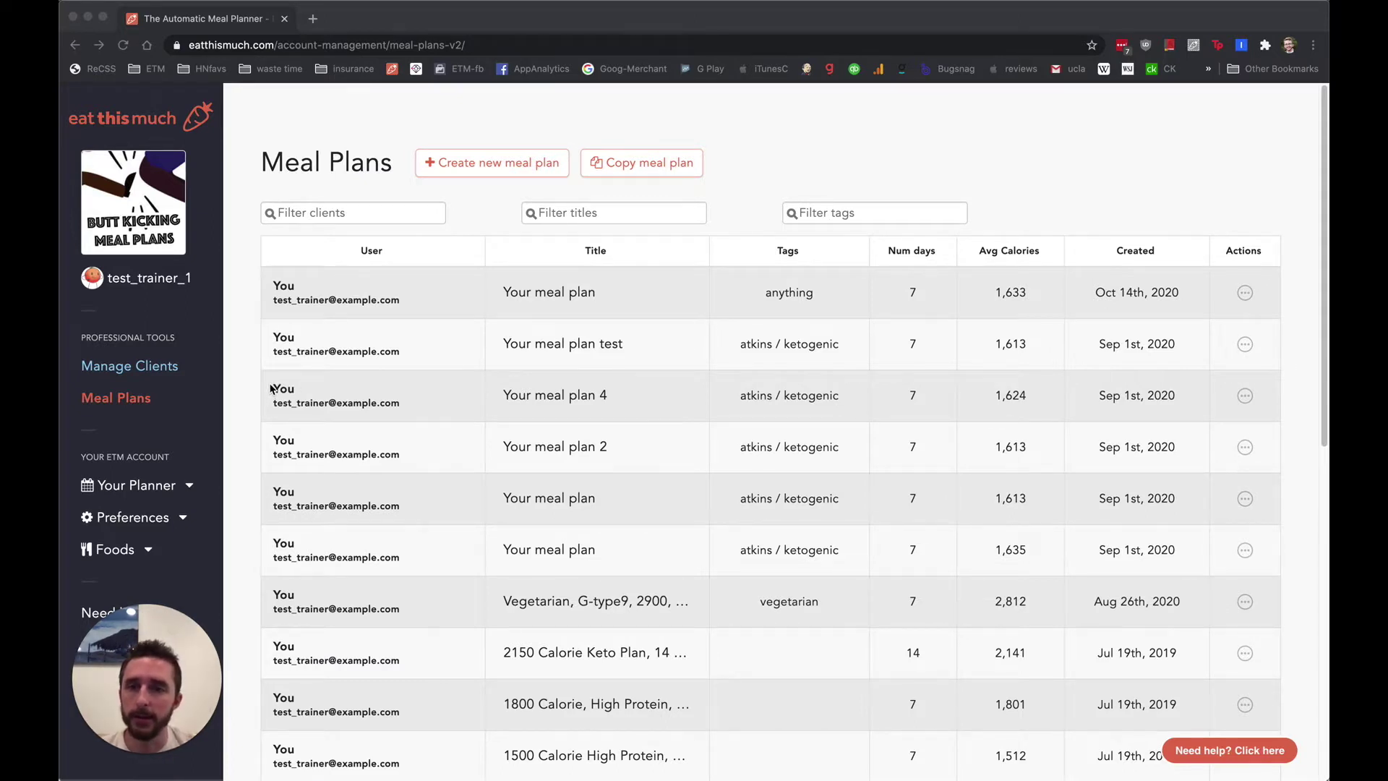
Browse the meal plans list, briefly editing the 1800 Calorie, High Protein plan title
click(148, 403)
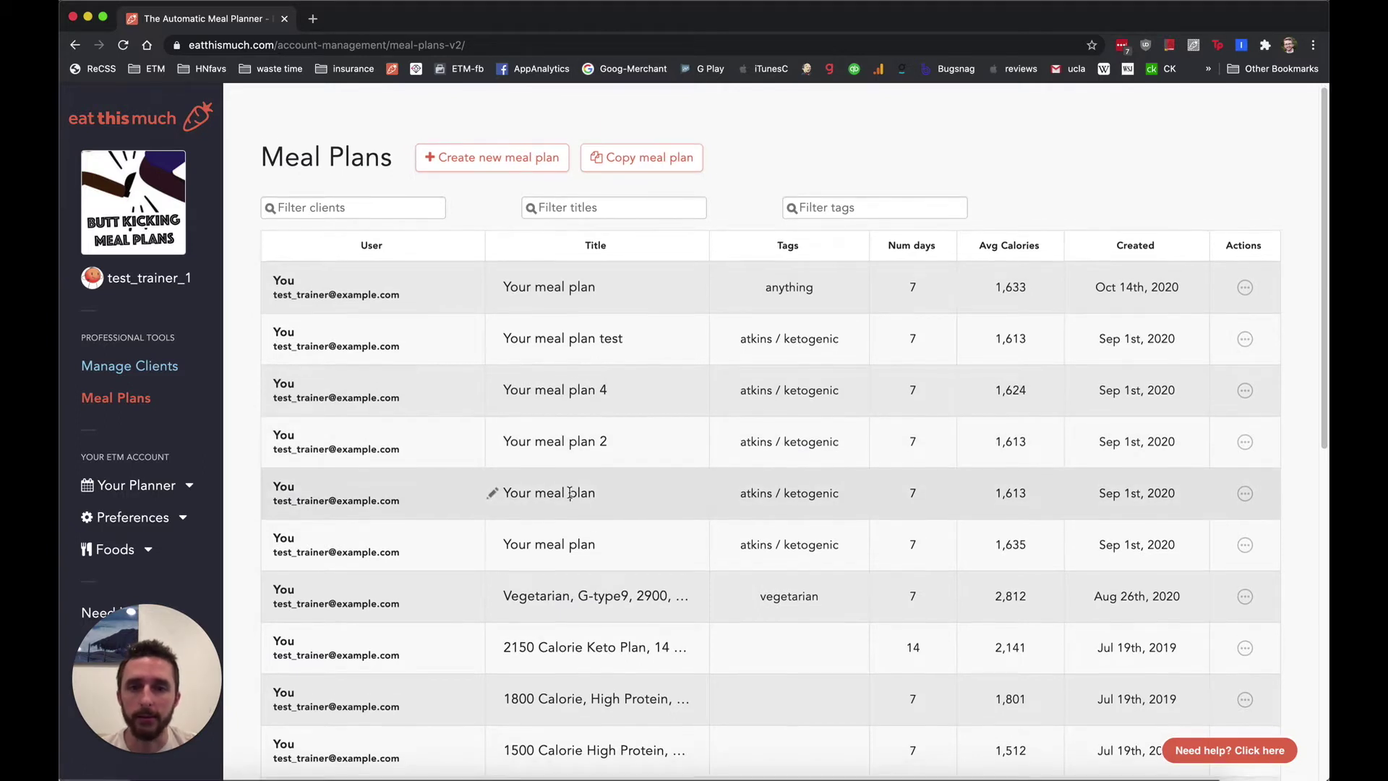
scroll(569, 492, down, 5)
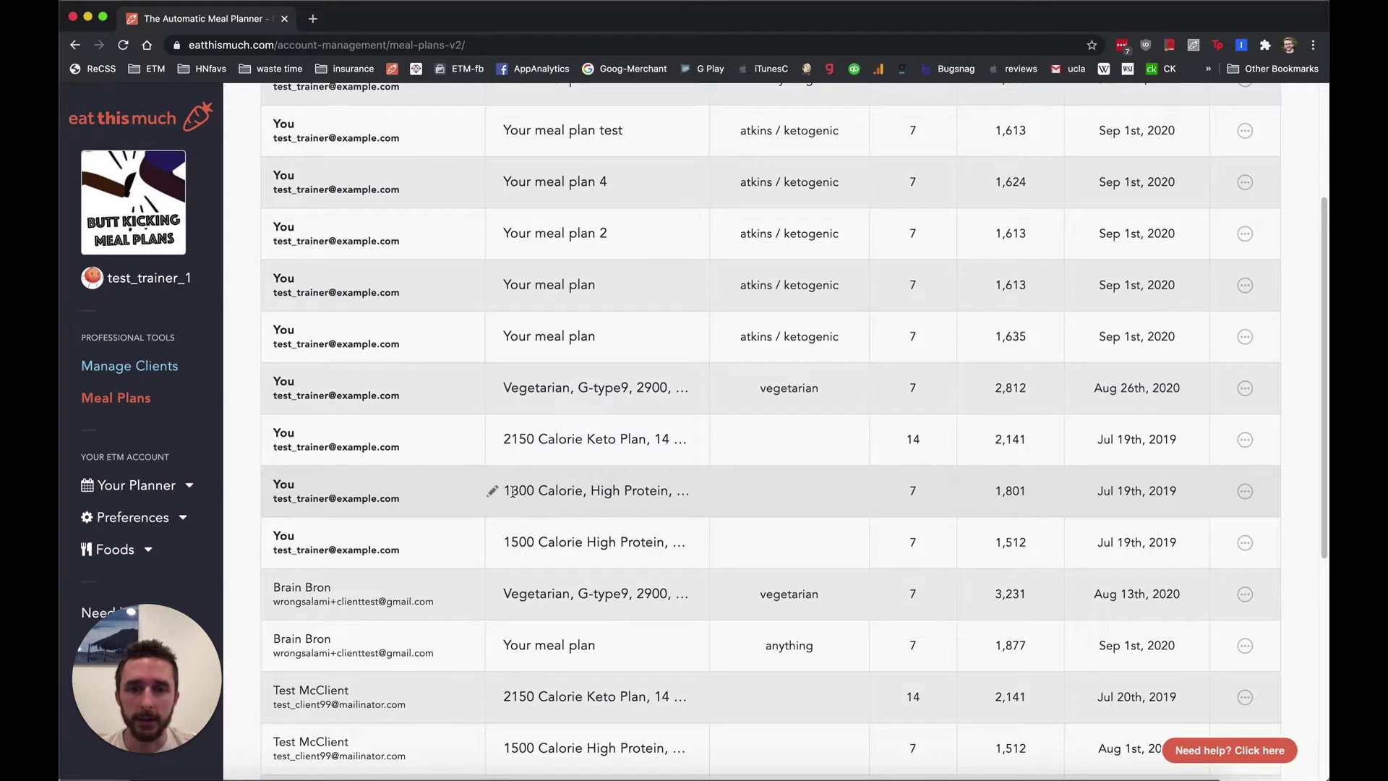
click(595, 490)
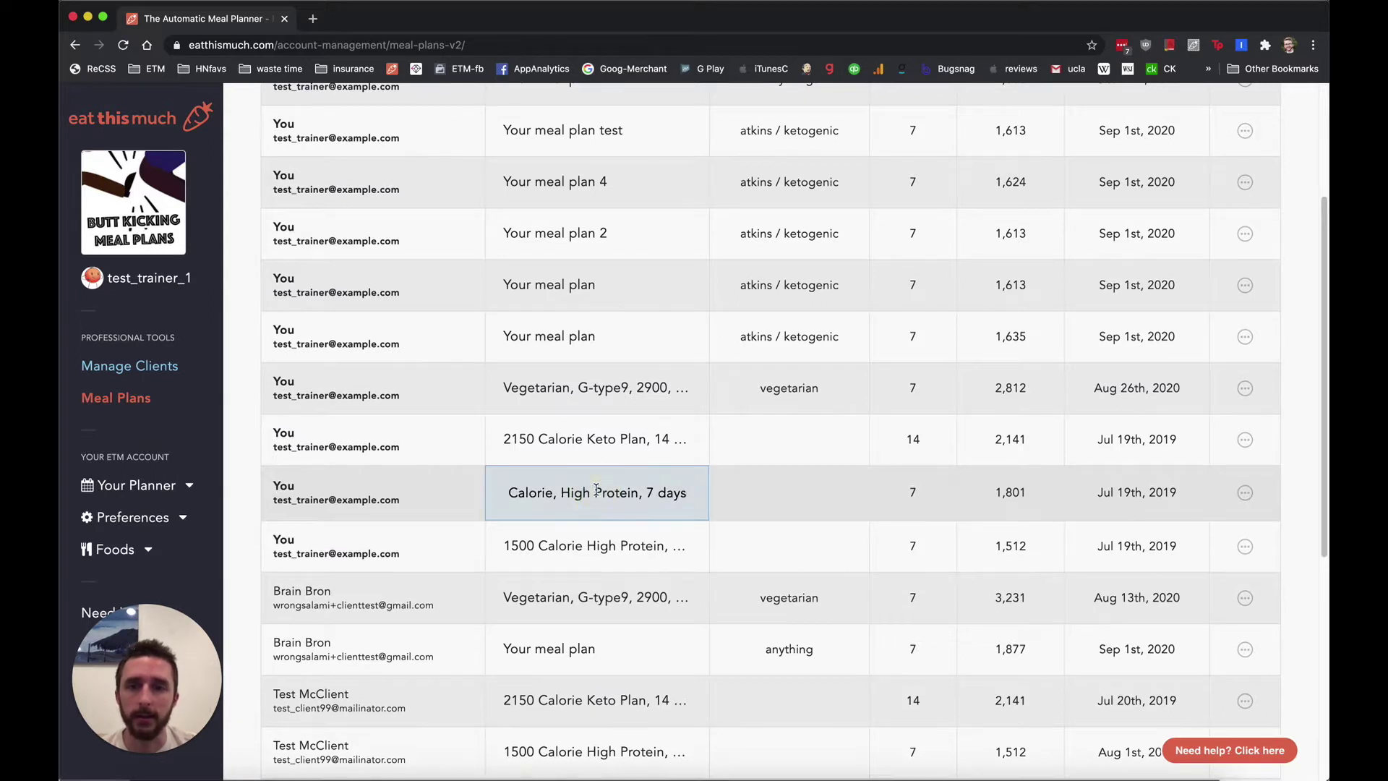
scroll(601, 566, down, 2)
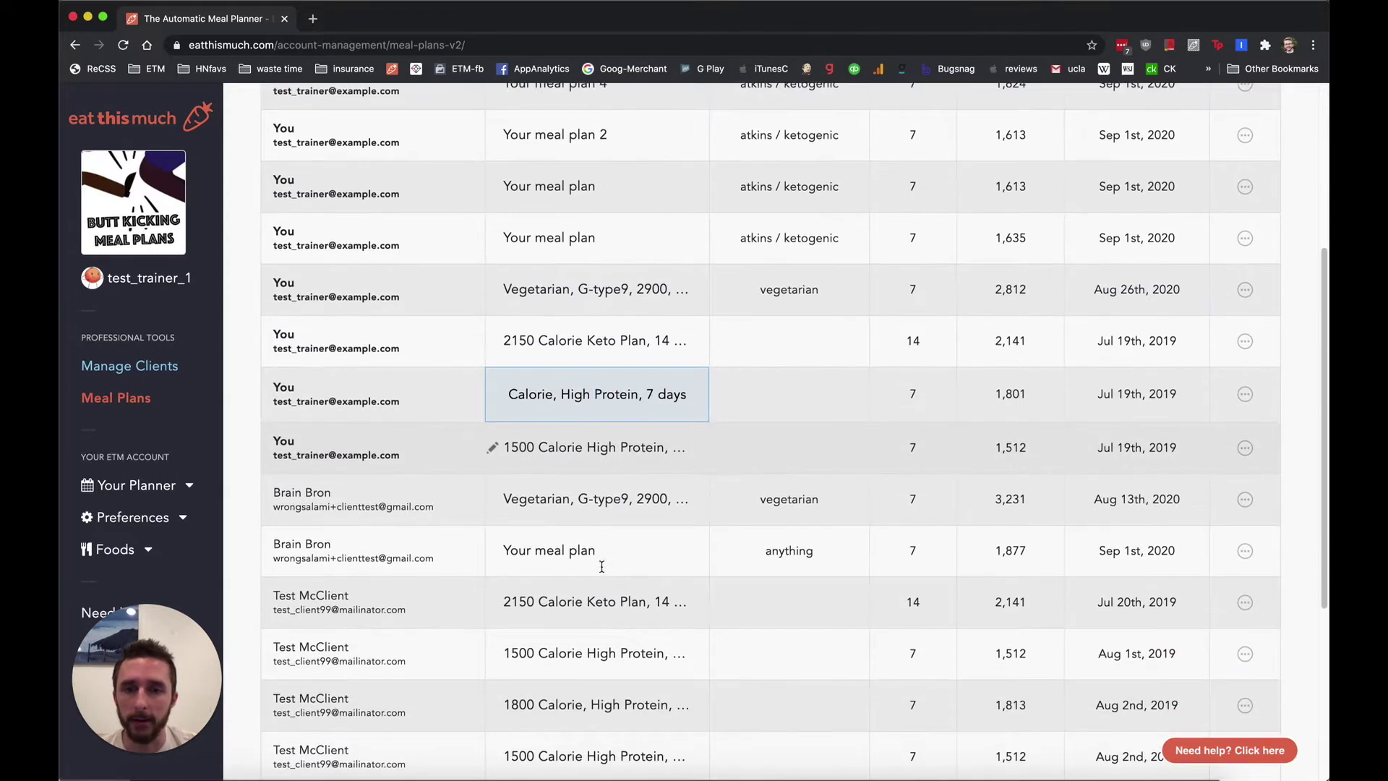
scroll(578, 497, down, 3)
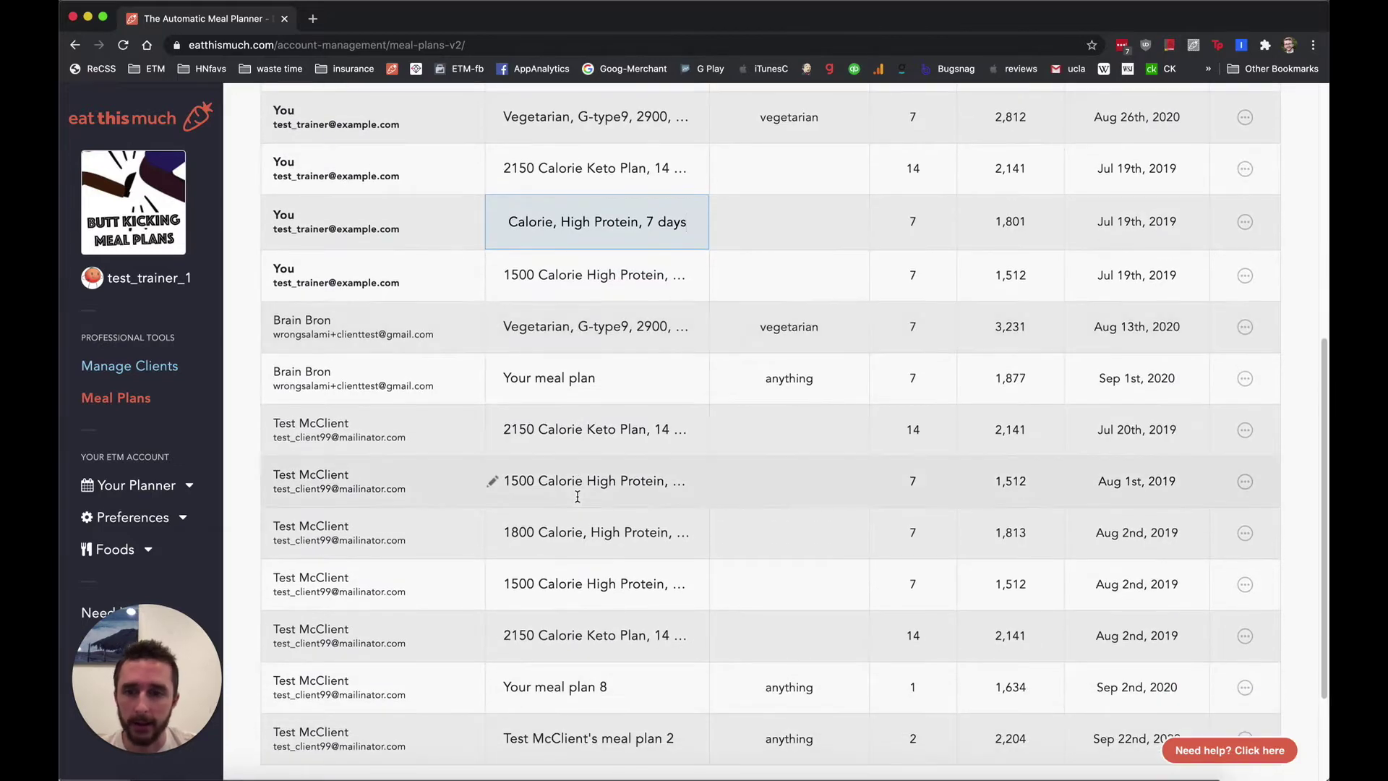
scroll(578, 497, up, 10)
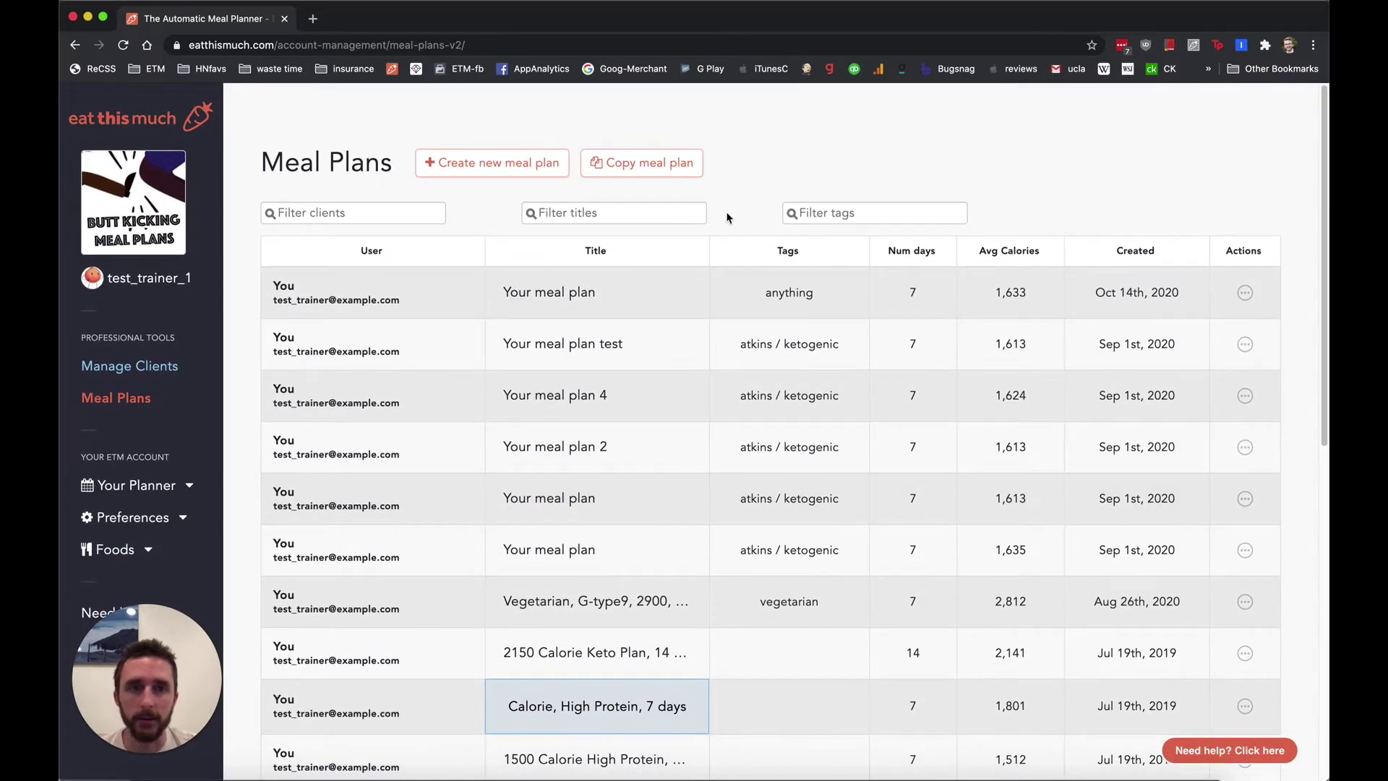
click(725, 212)
scroll(727, 217, down, 2)
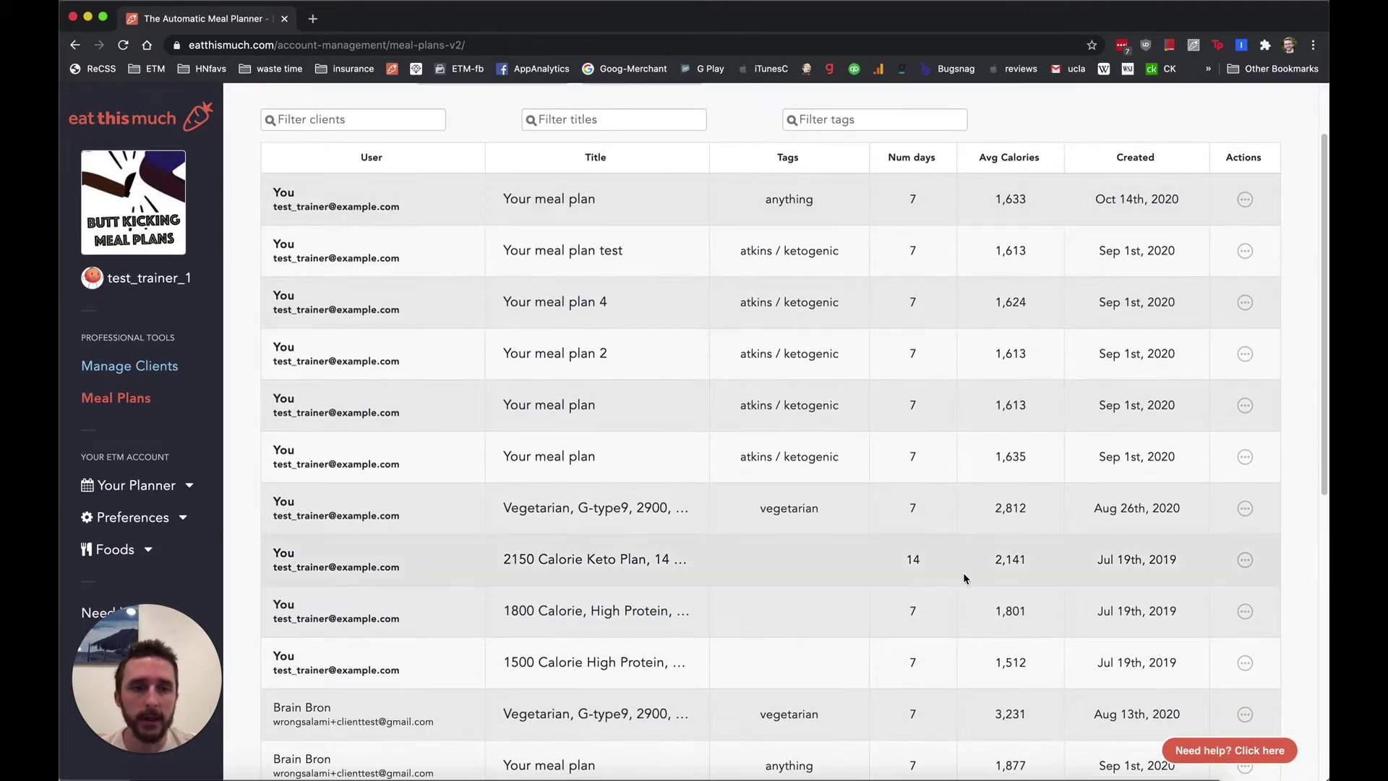
scroll(964, 578, up, 2)
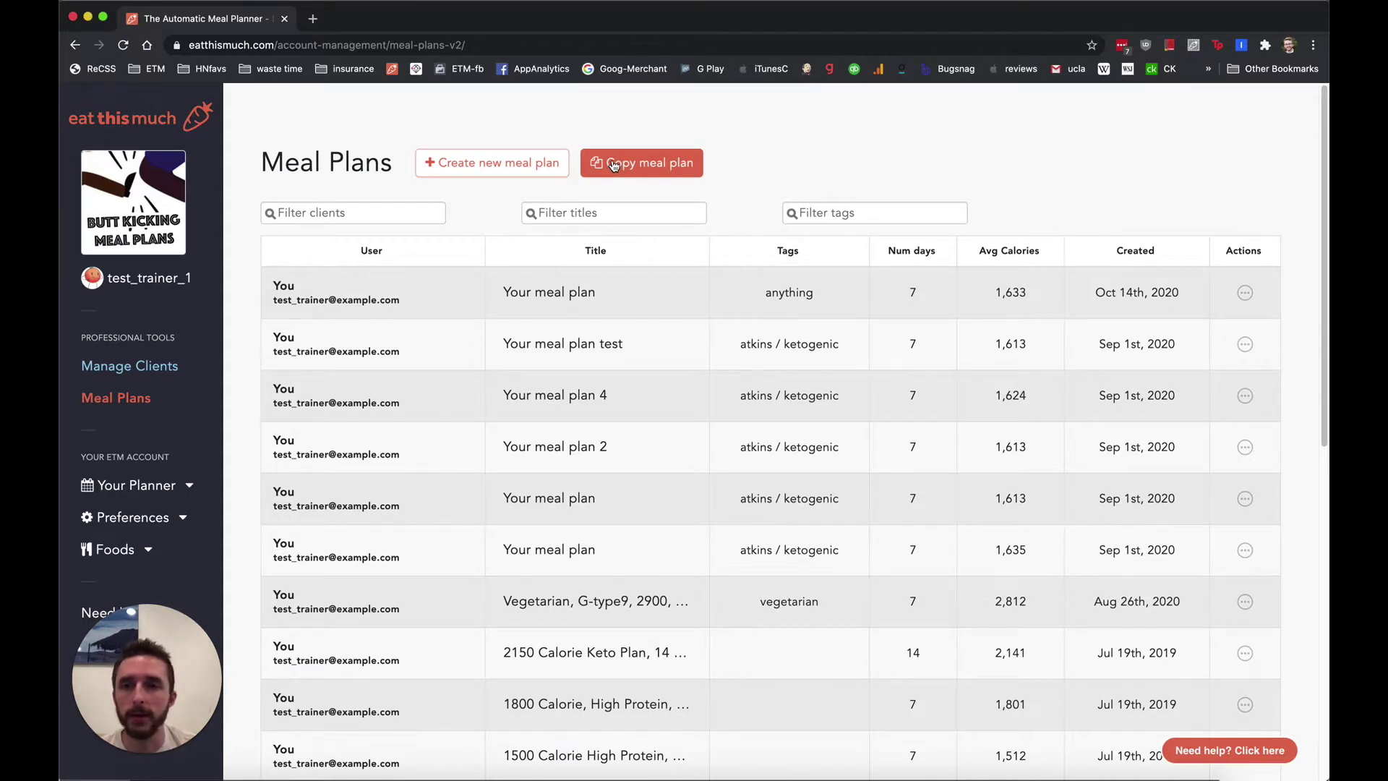
Create a new meal plan for Demo Client using Demo Client's weekly layout
click(434, 168)
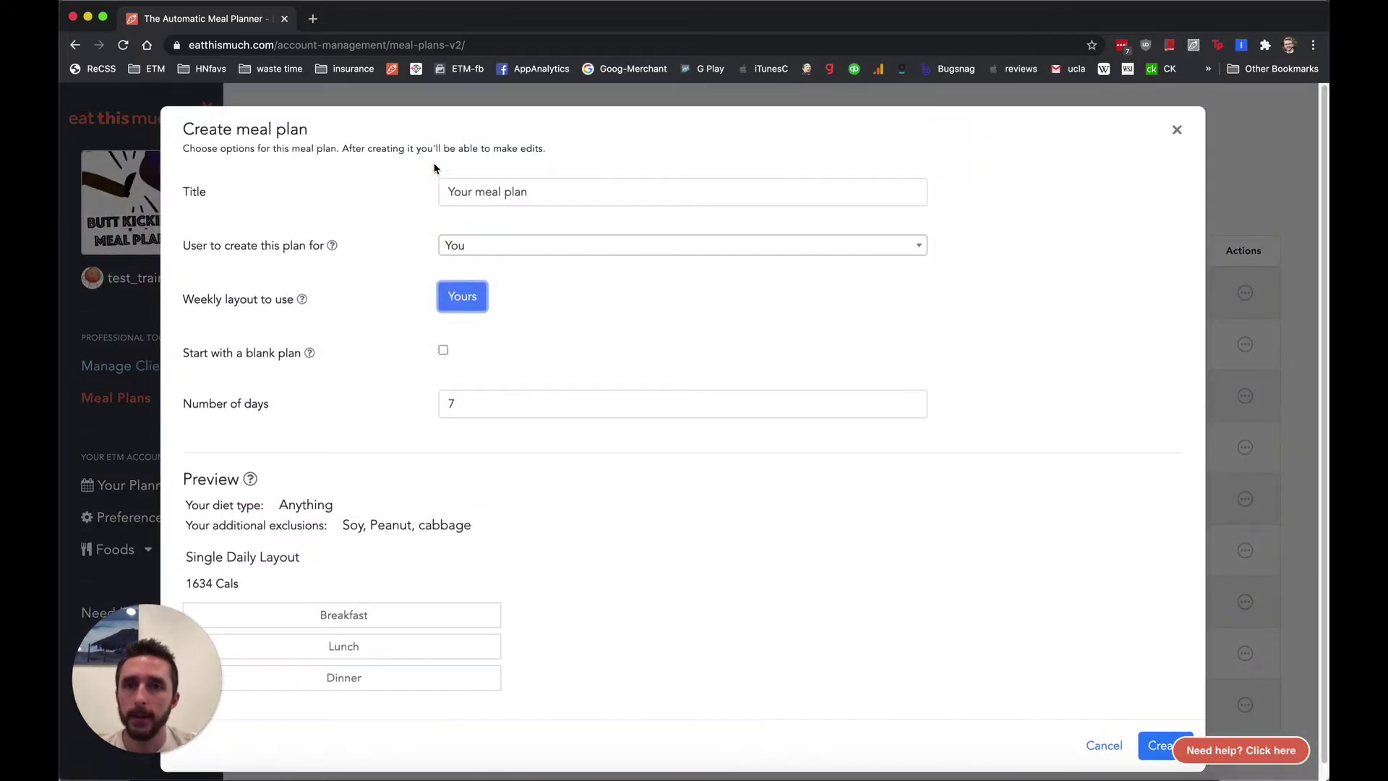
click(470, 246)
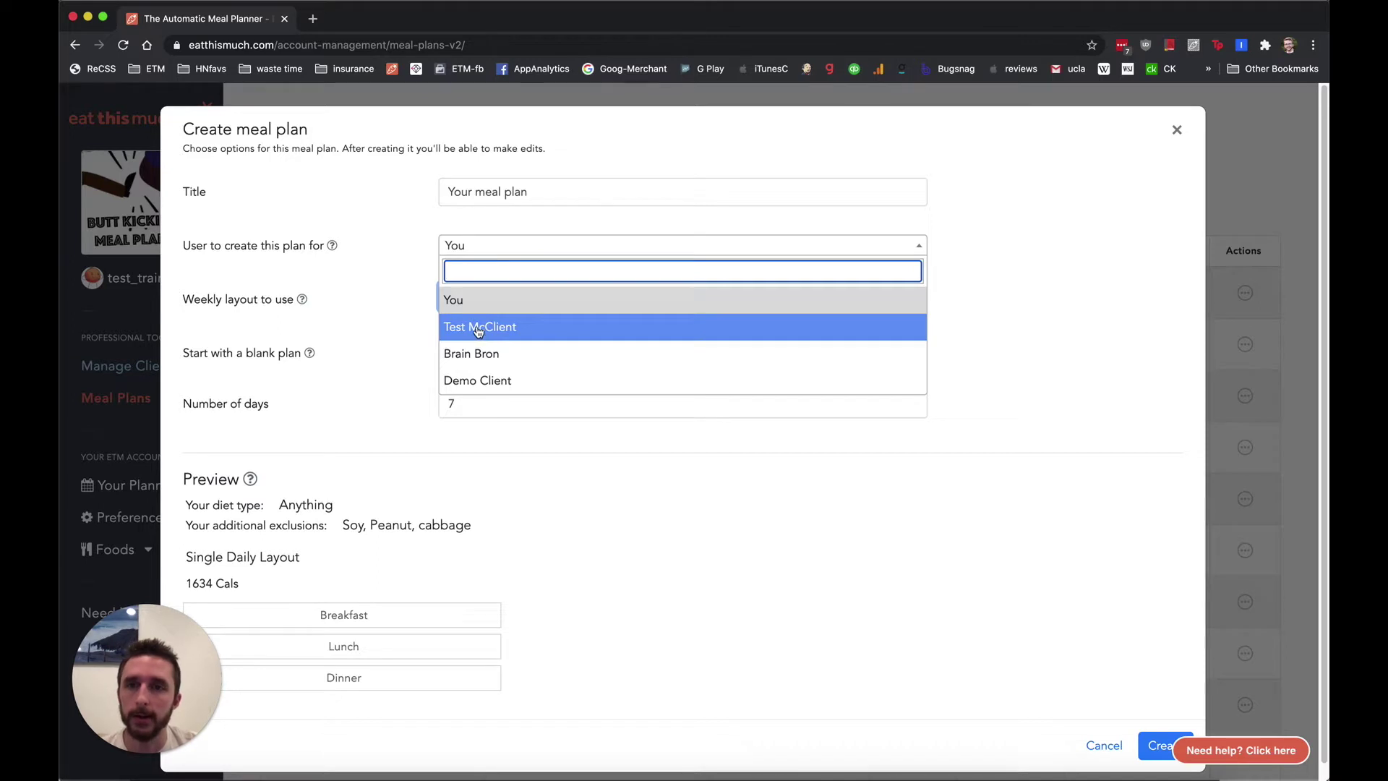
click(469, 381)
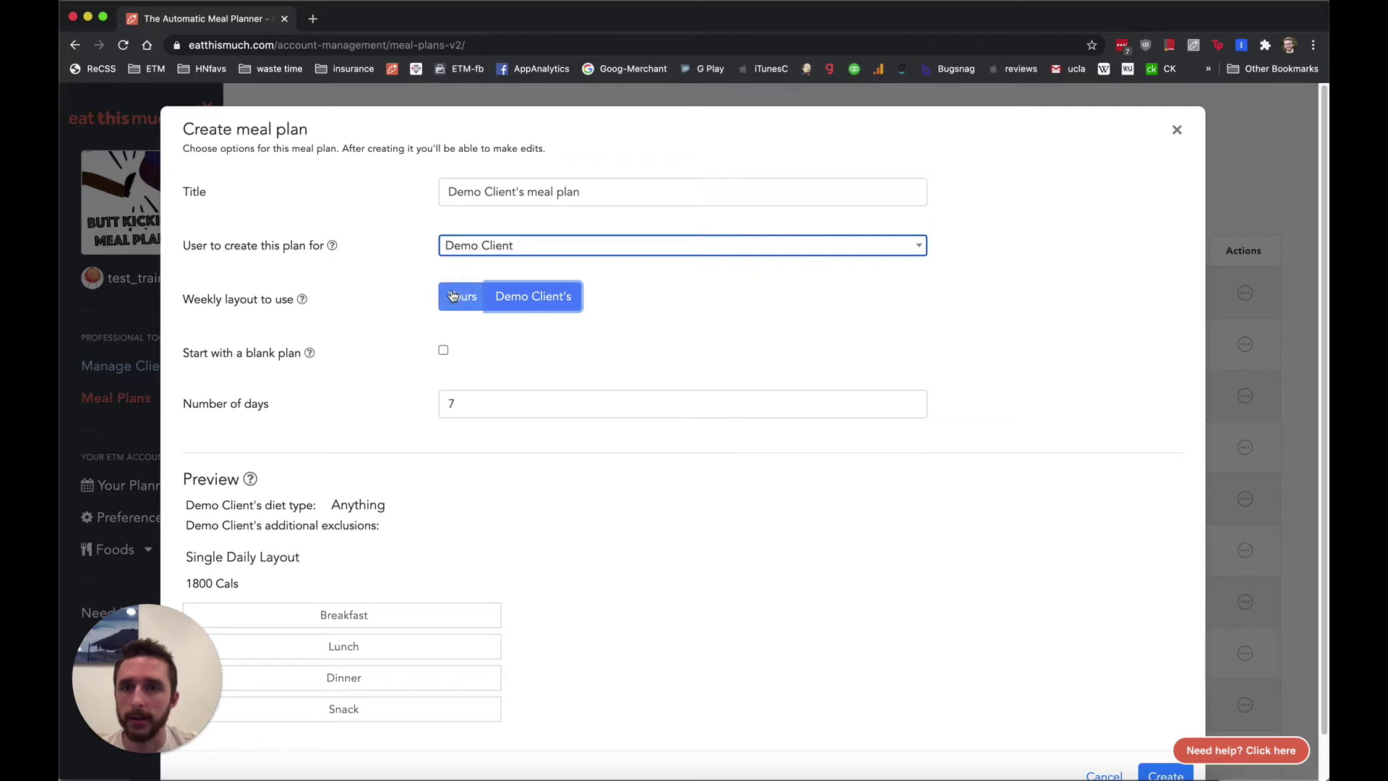
click(471, 297)
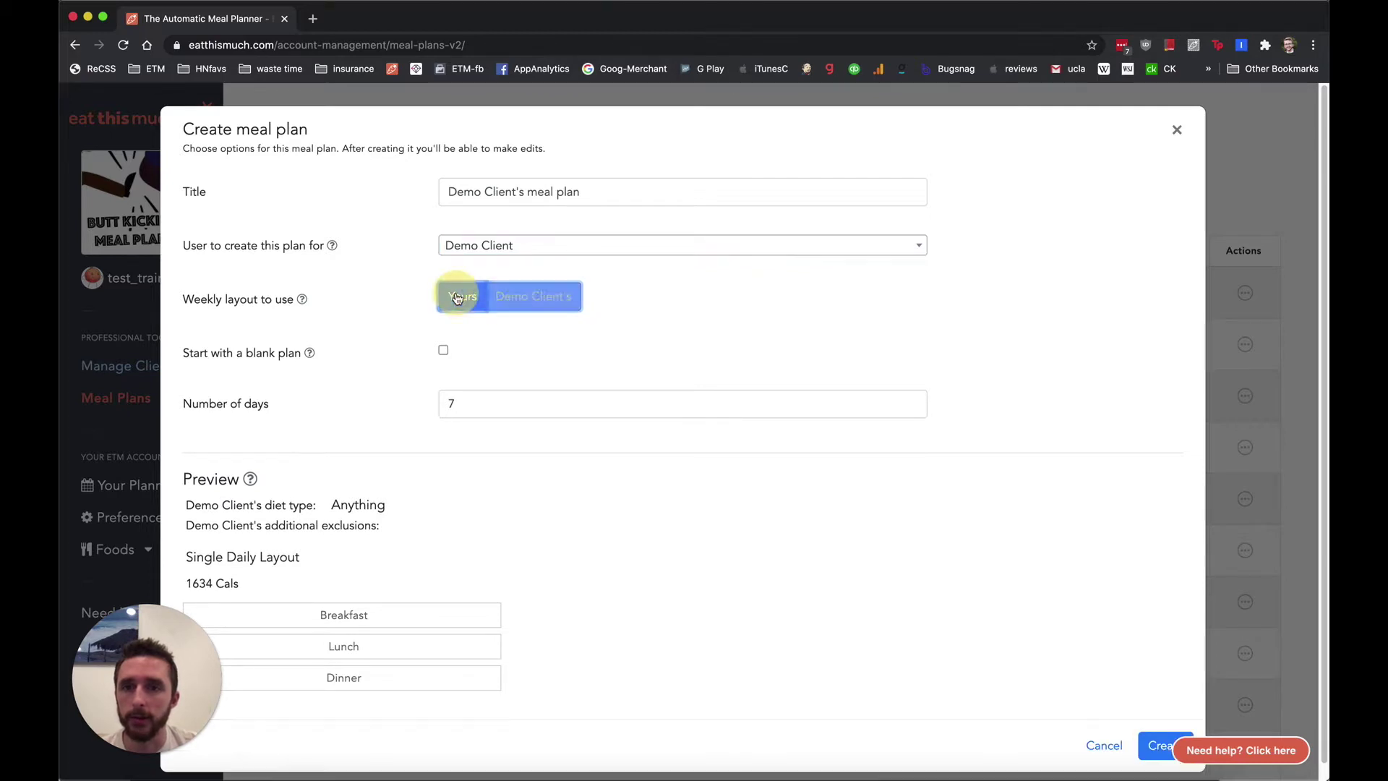
click(518, 299)
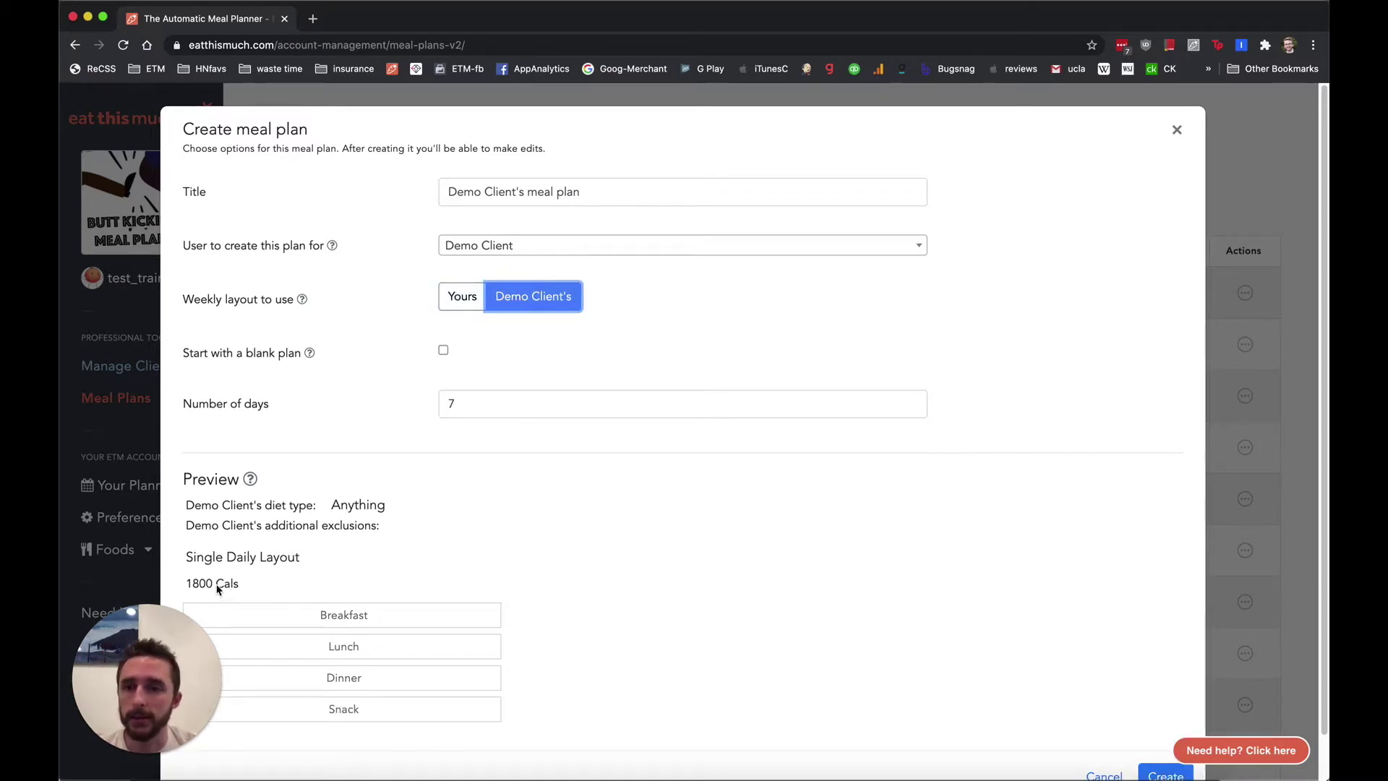
click(250, 587)
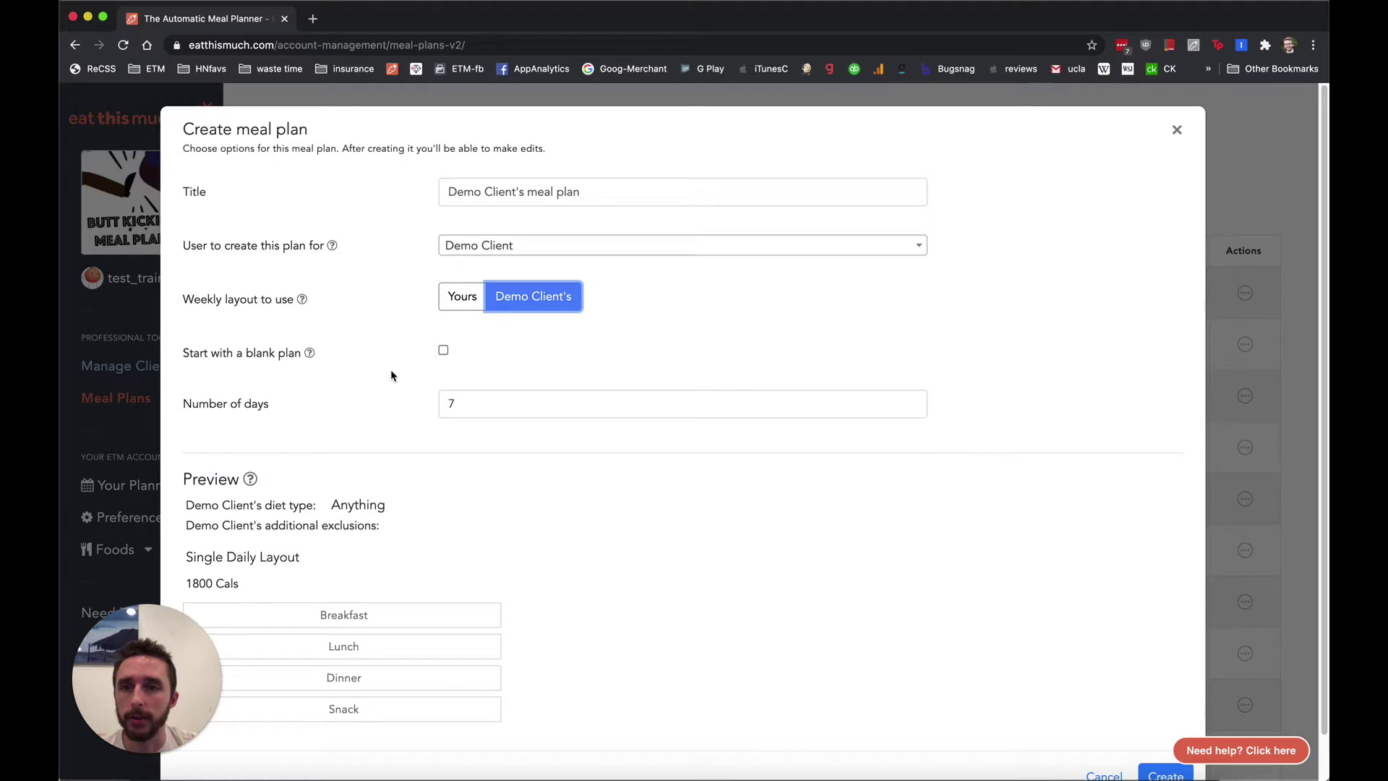
scroll(487, 396, down, 1)
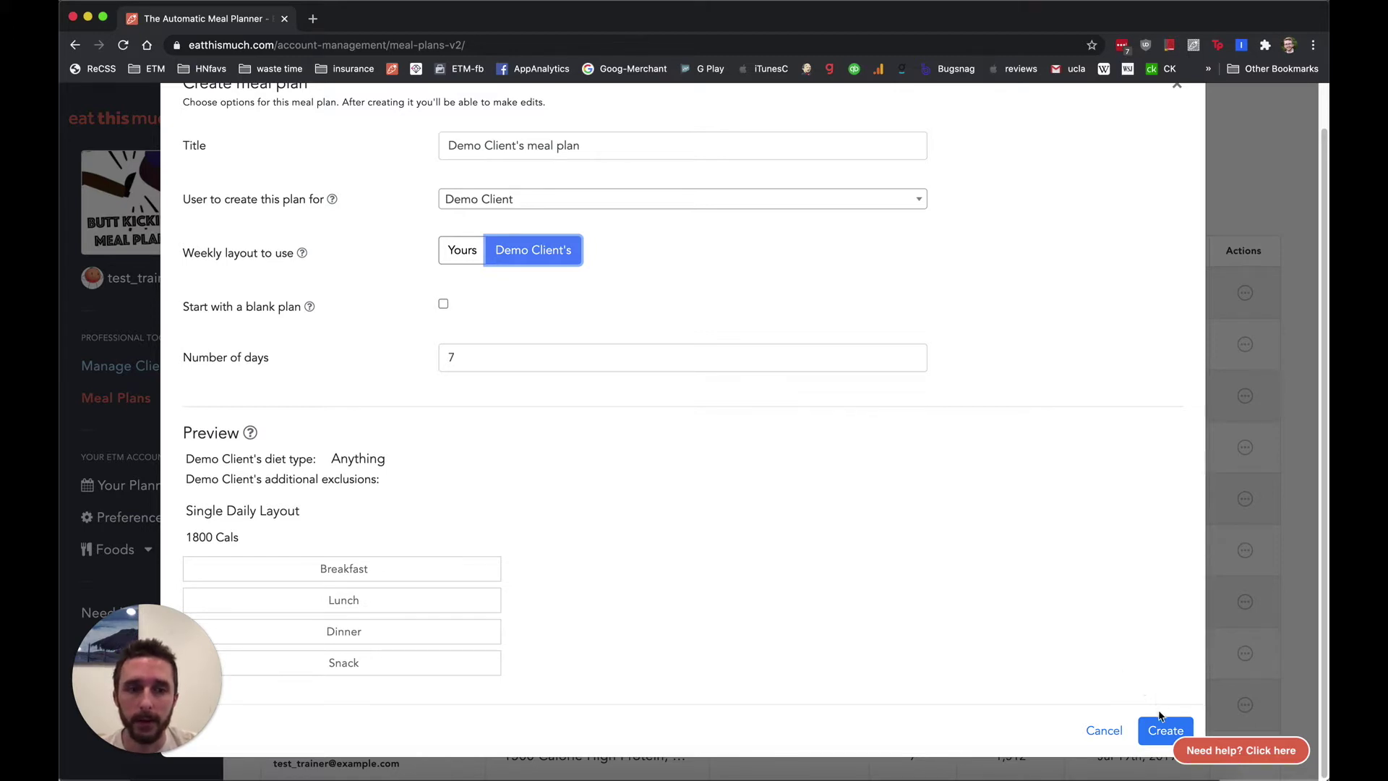
click(1152, 733)
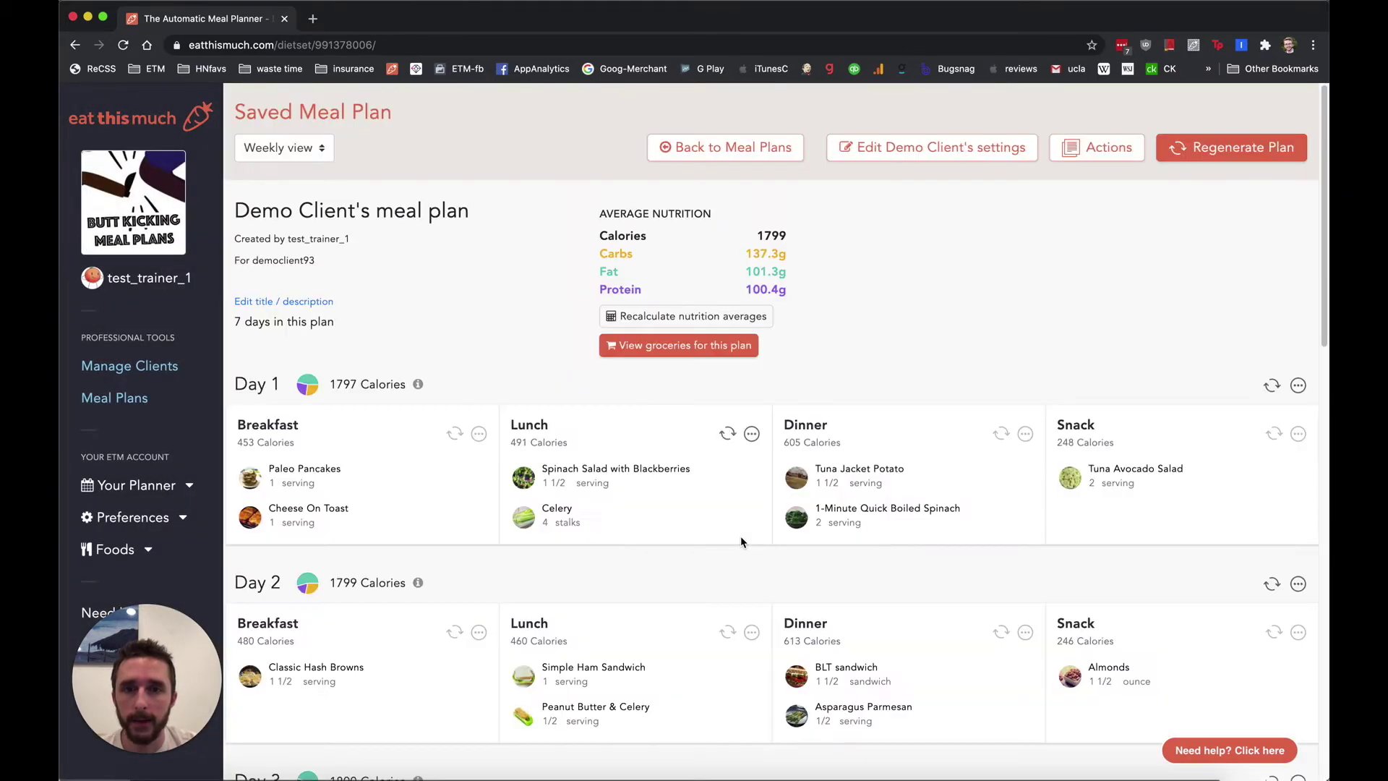
Check the new plan's 1799 average calories figure
double_click(771, 236)
click(875, 268)
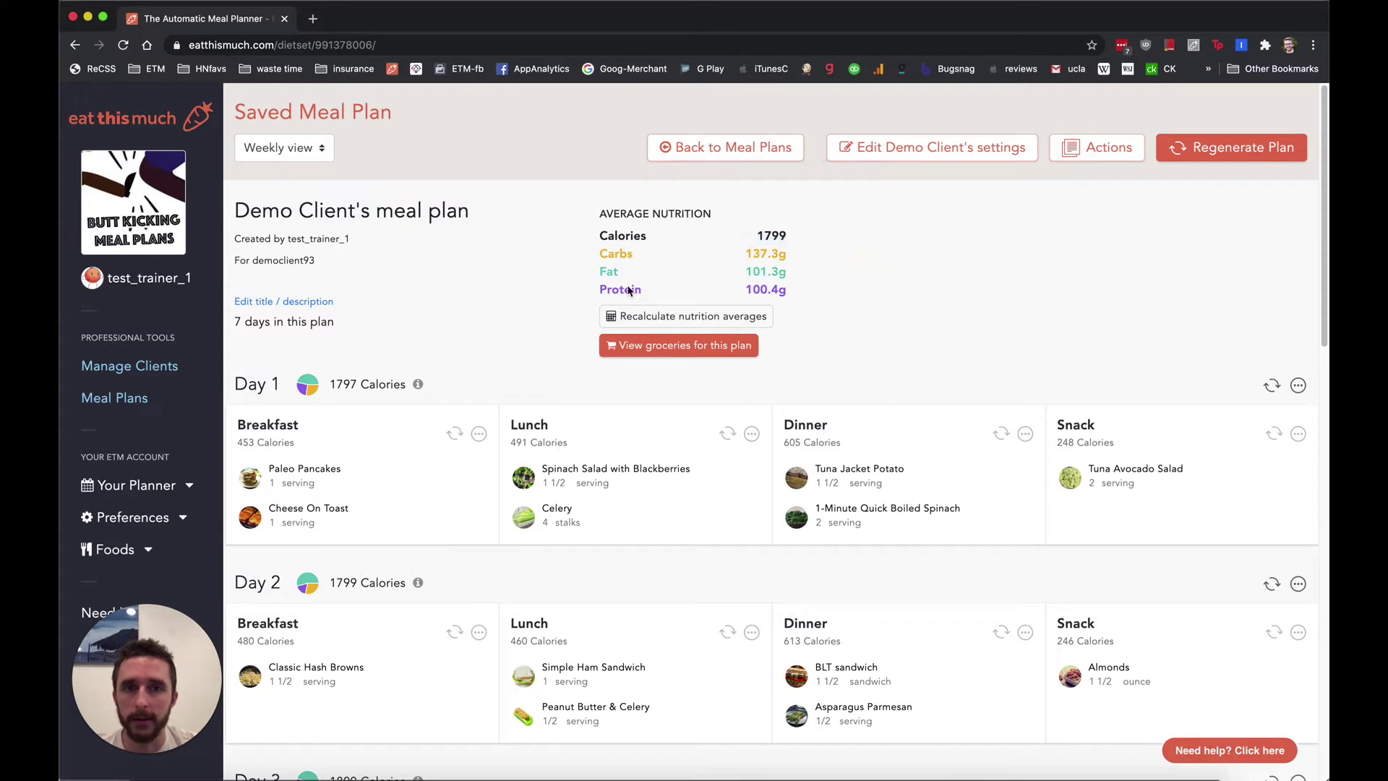
scroll(376, 339, down, 2)
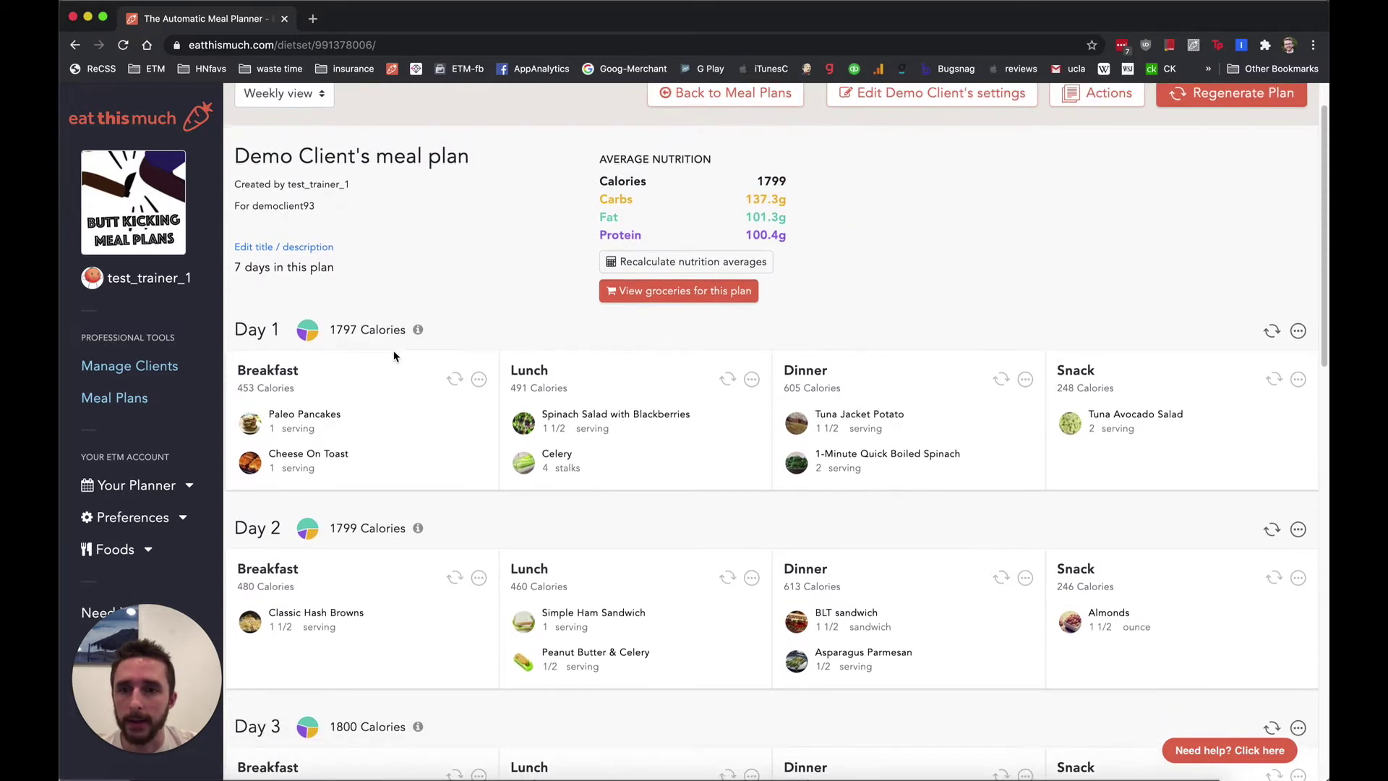
scroll(393, 353, up, 2)
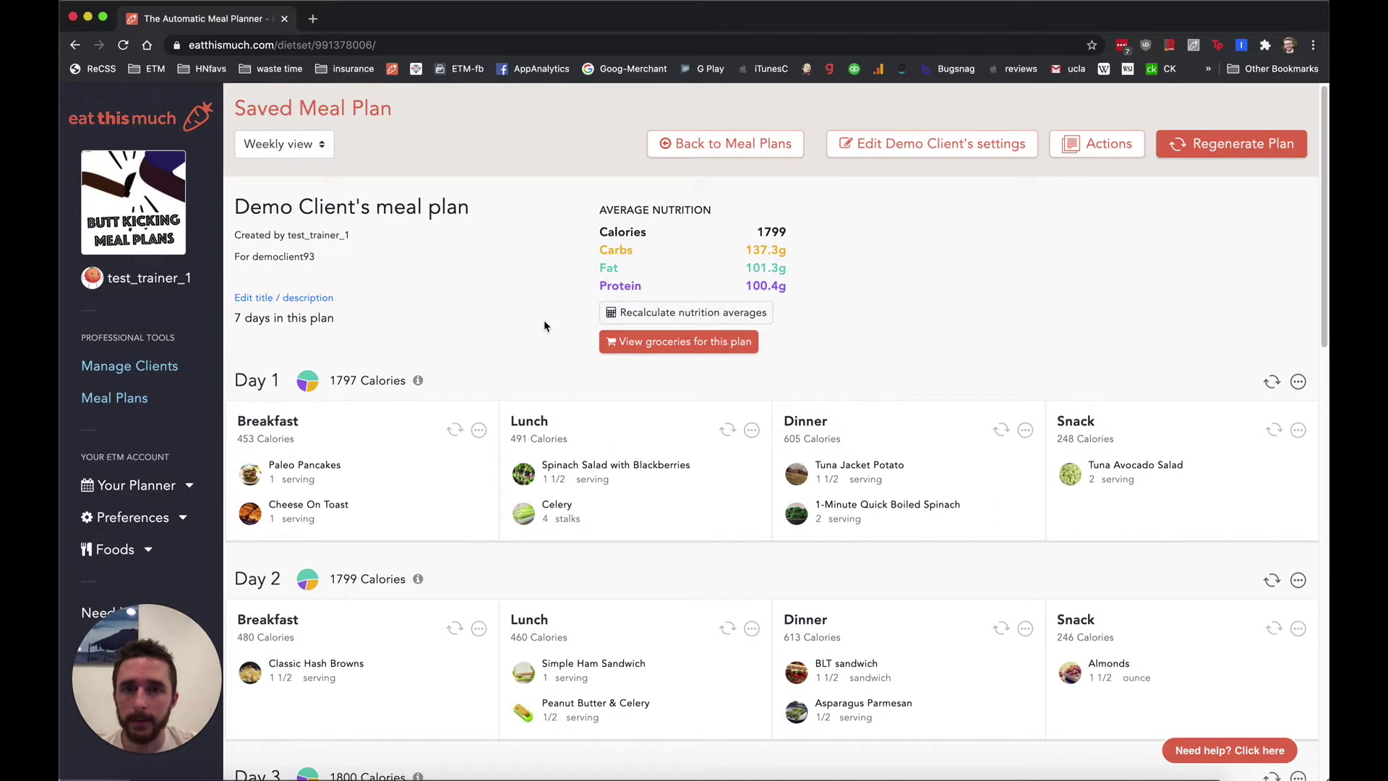
Set Day 1 lunch's Spinach Salad to 2 servings and recalculate the averages to 1821
mouse_move(563, 474)
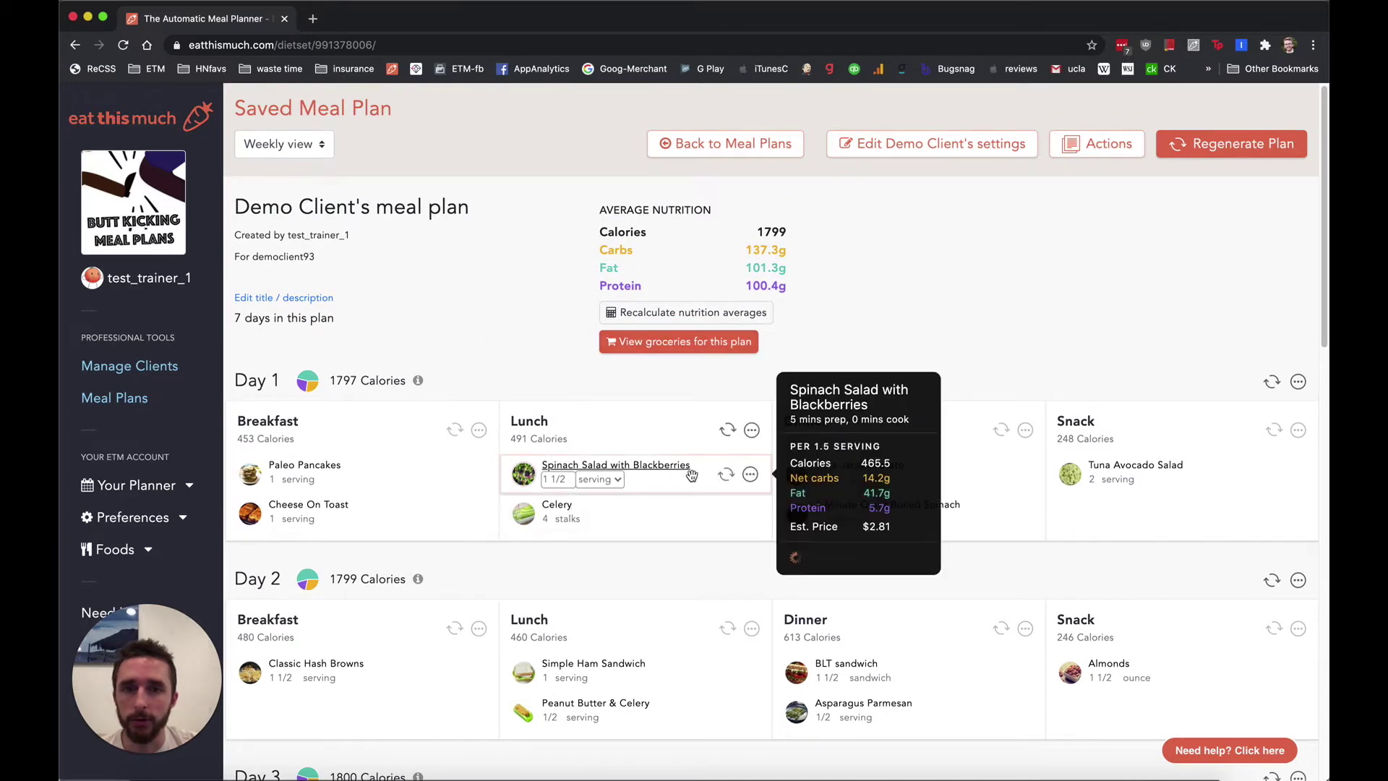
triple_click(563, 473)
text(2)
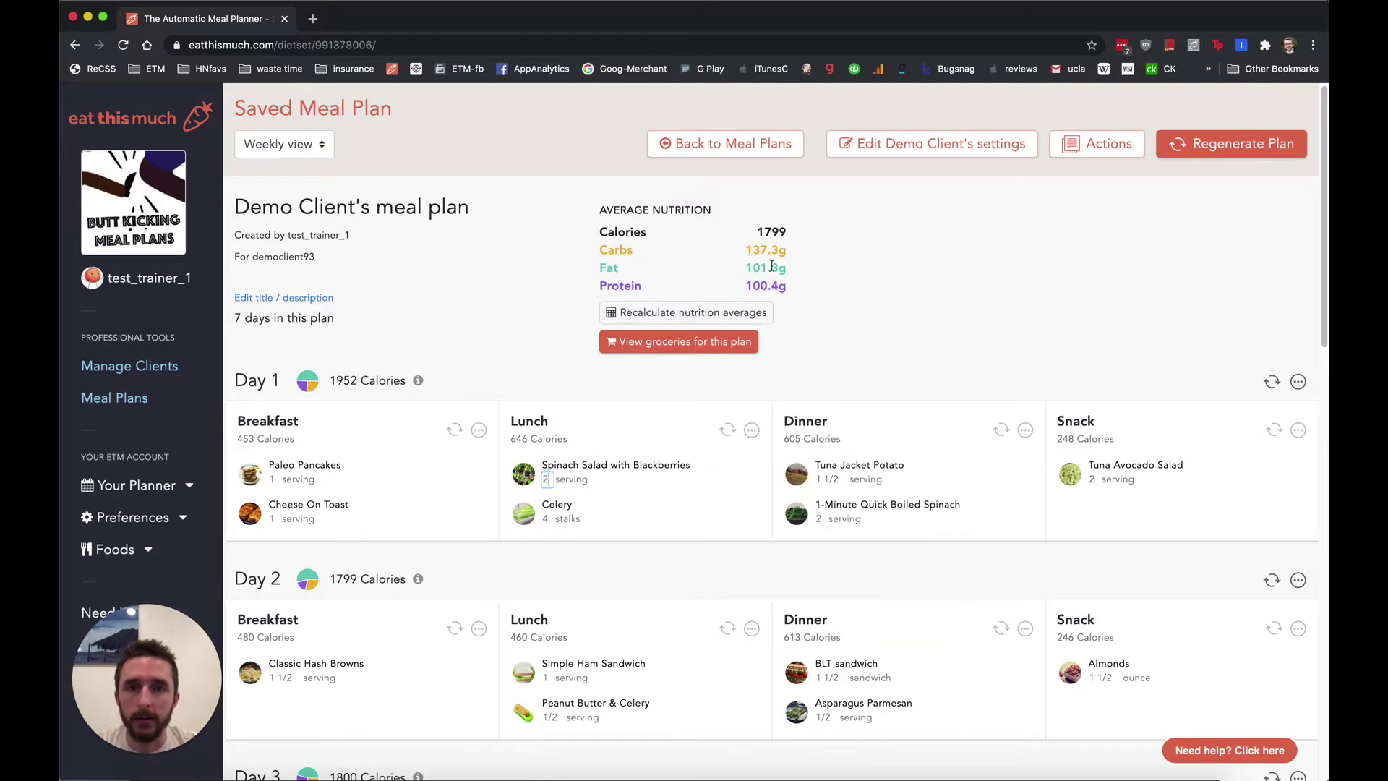
click(727, 311)
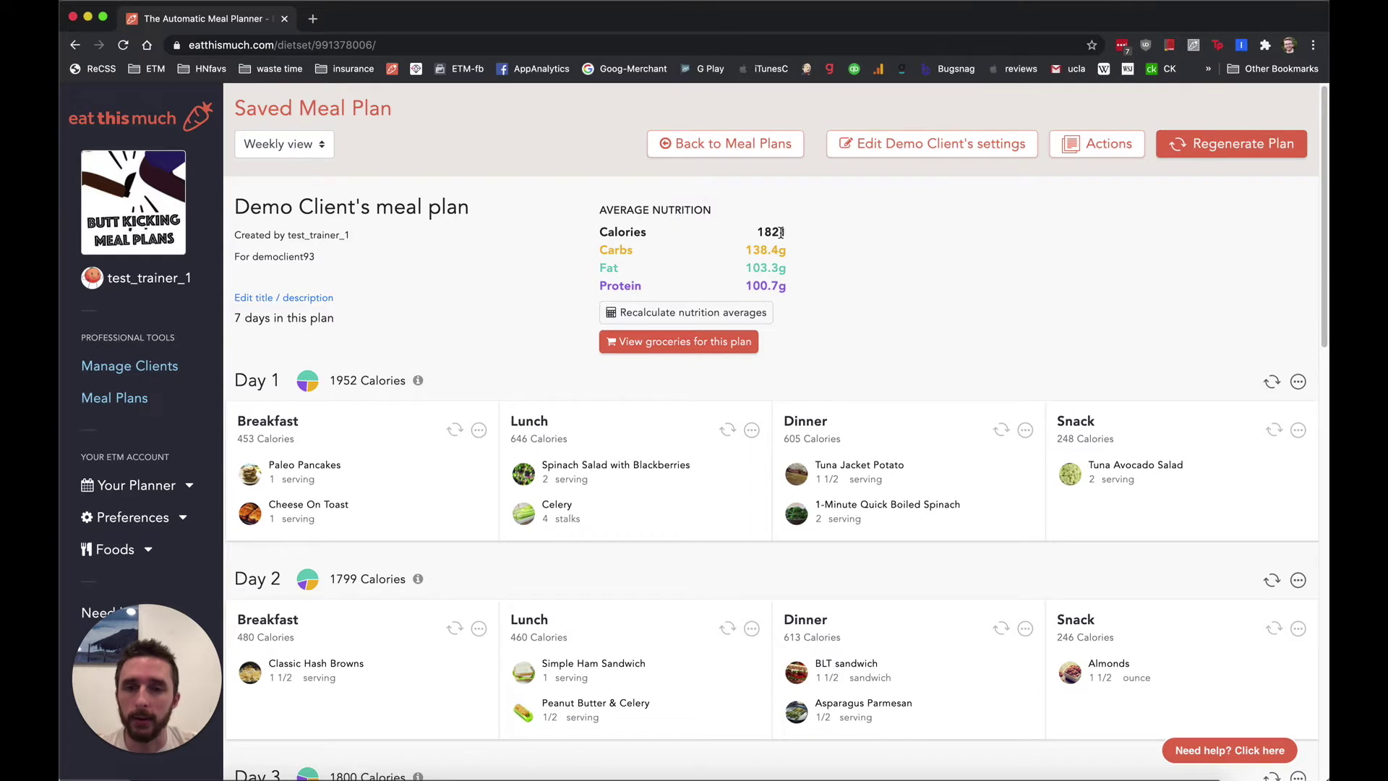
scroll(780, 232, down, 2)
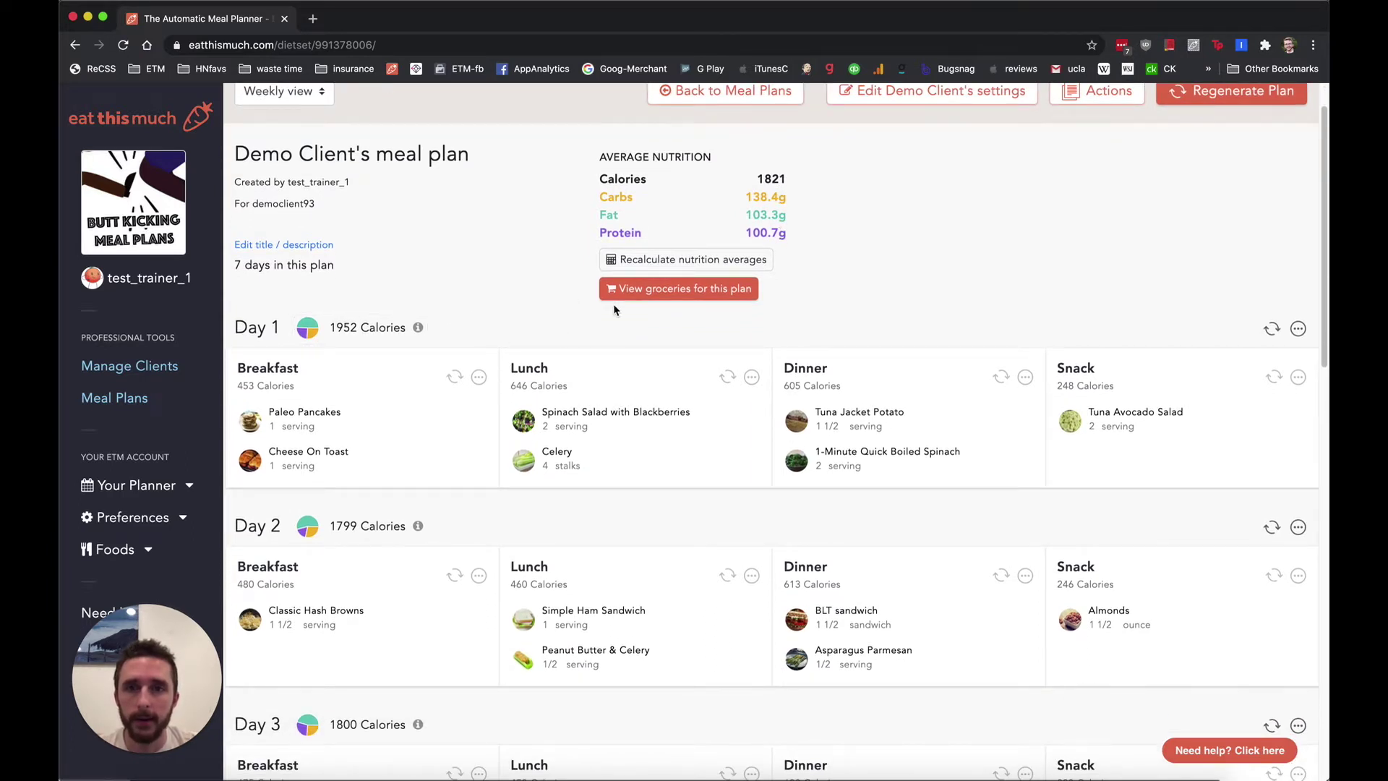
scroll(434, 260, up, 2)
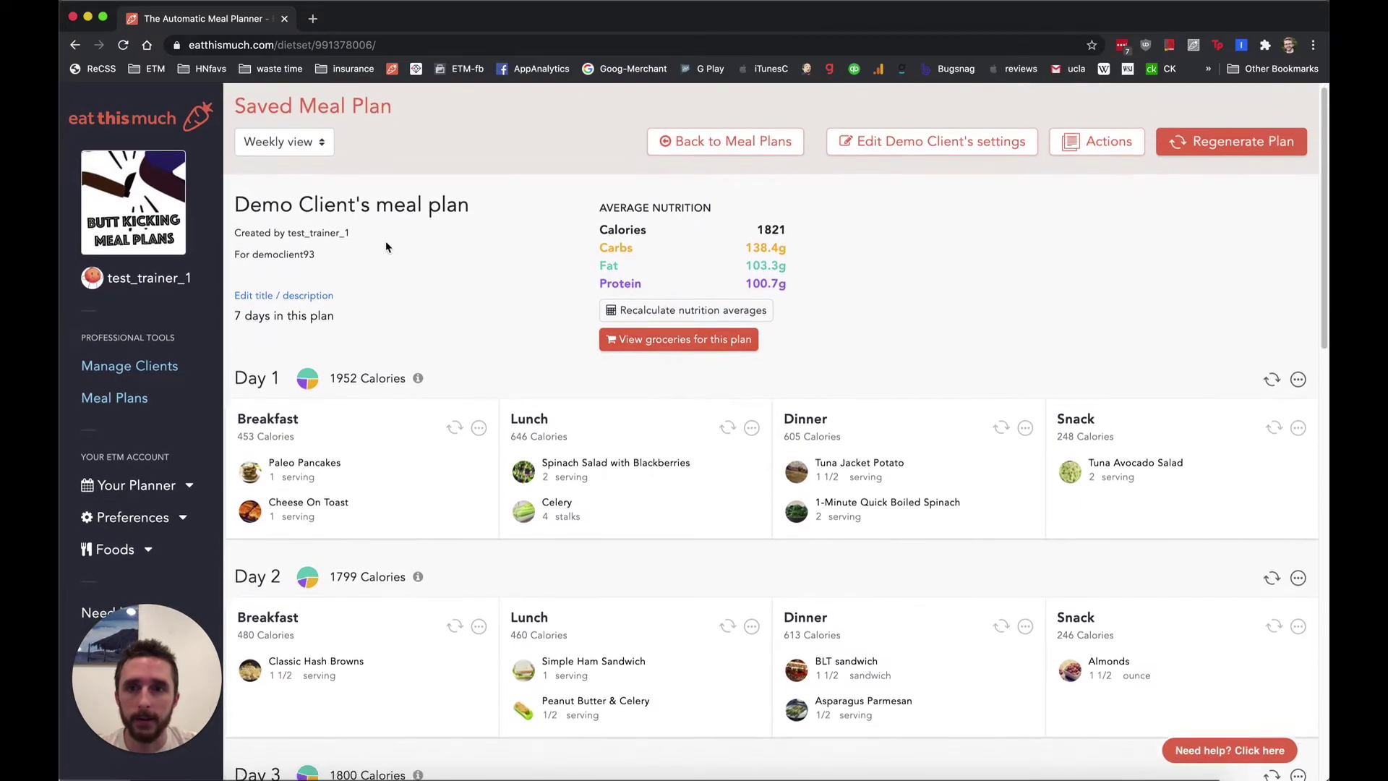
scroll(386, 246, down, 15)
scroll(386, 247, up, 15)
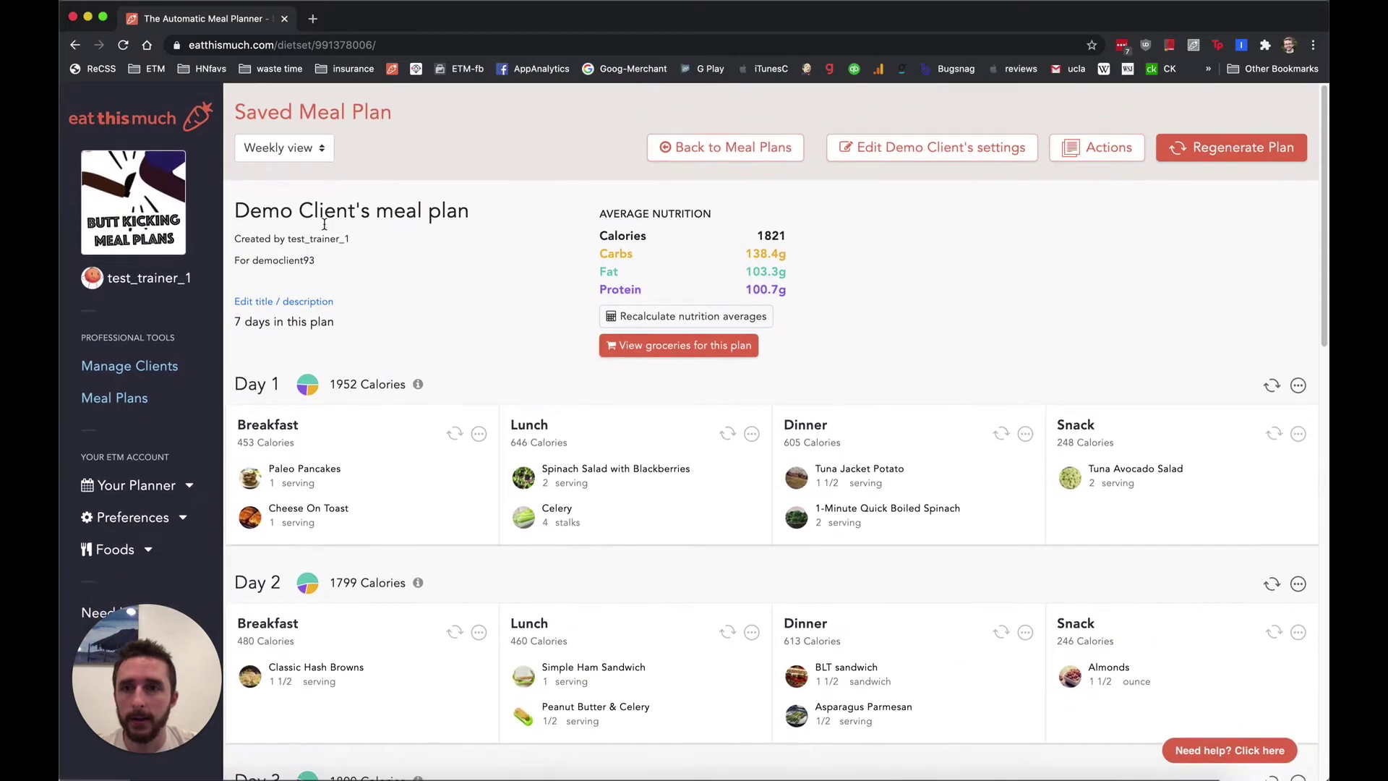
Look at Demo Client's settings, then regenerate the whole plan with all new foods
click(902, 153)
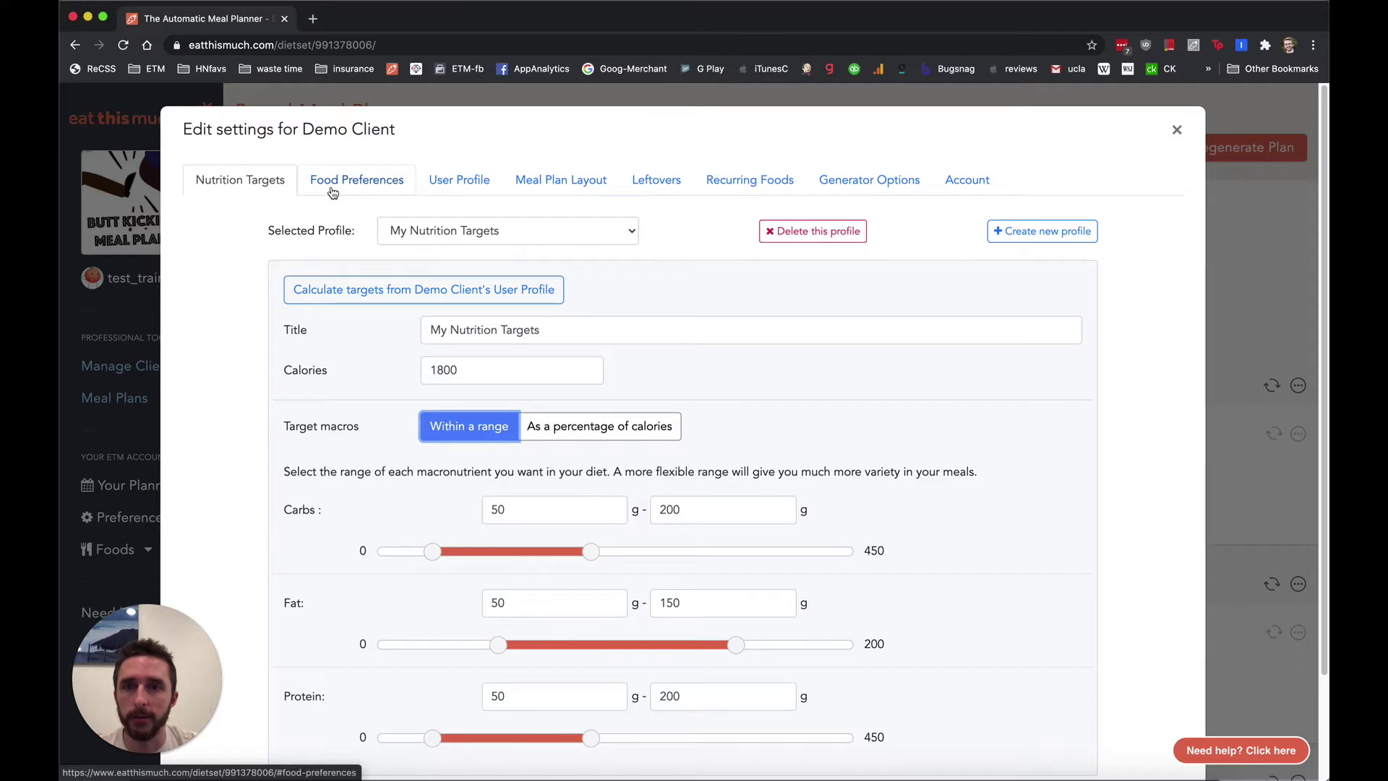
click(1178, 131)
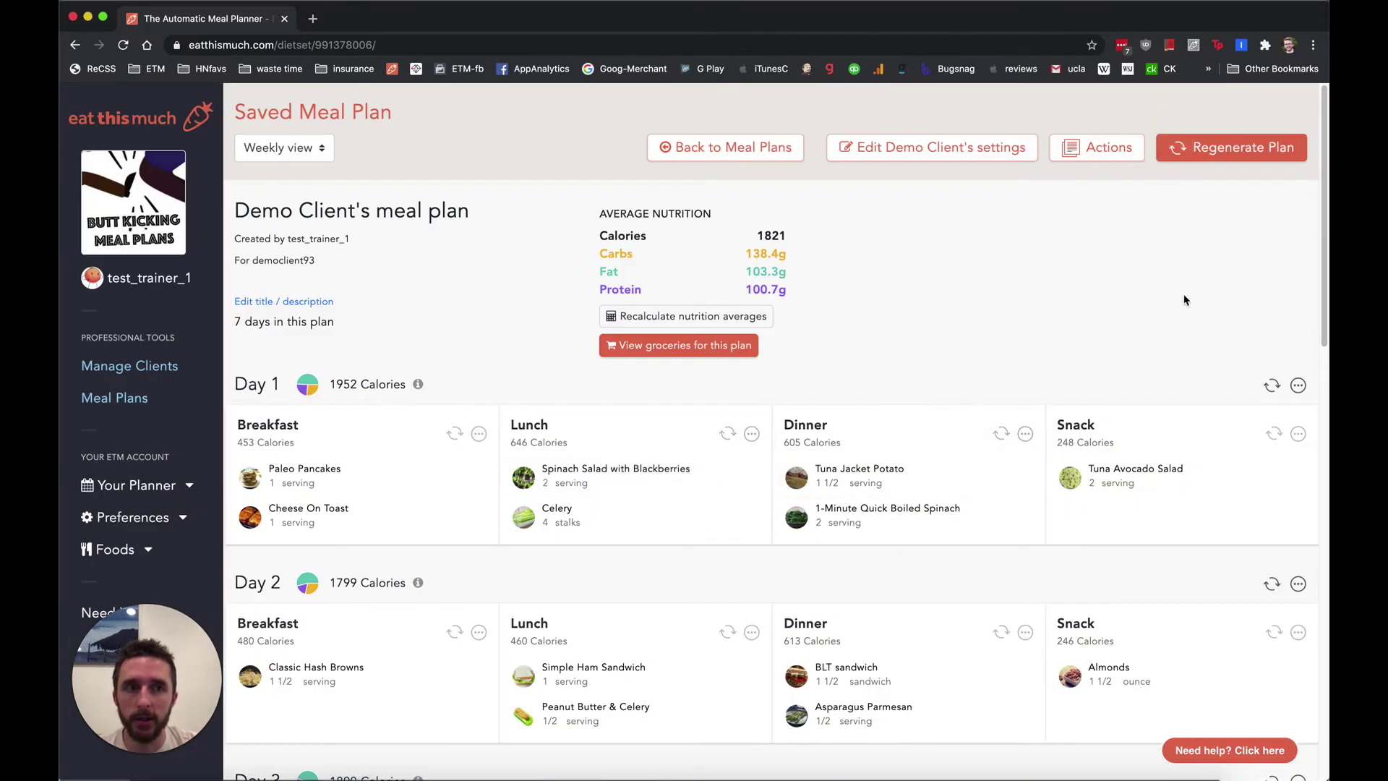
click(1214, 155)
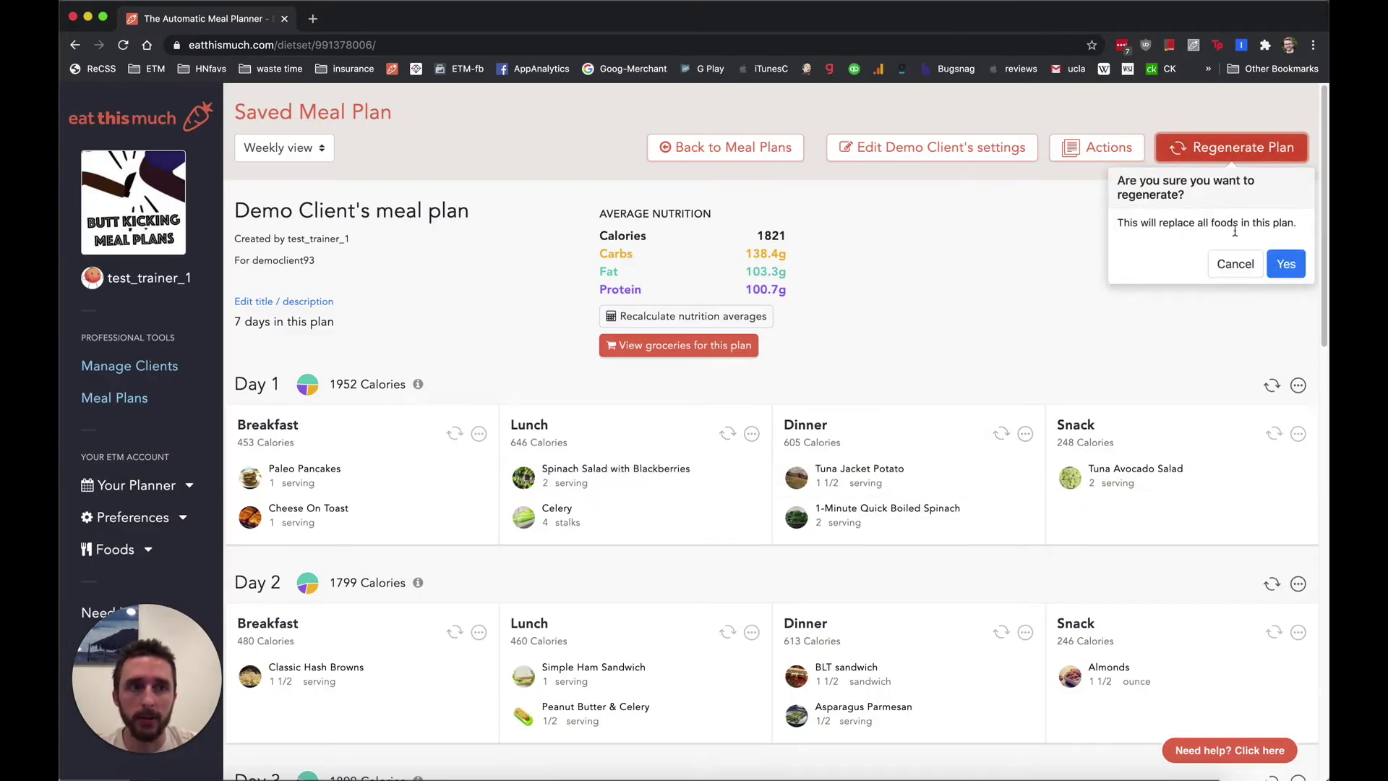
click(1286, 265)
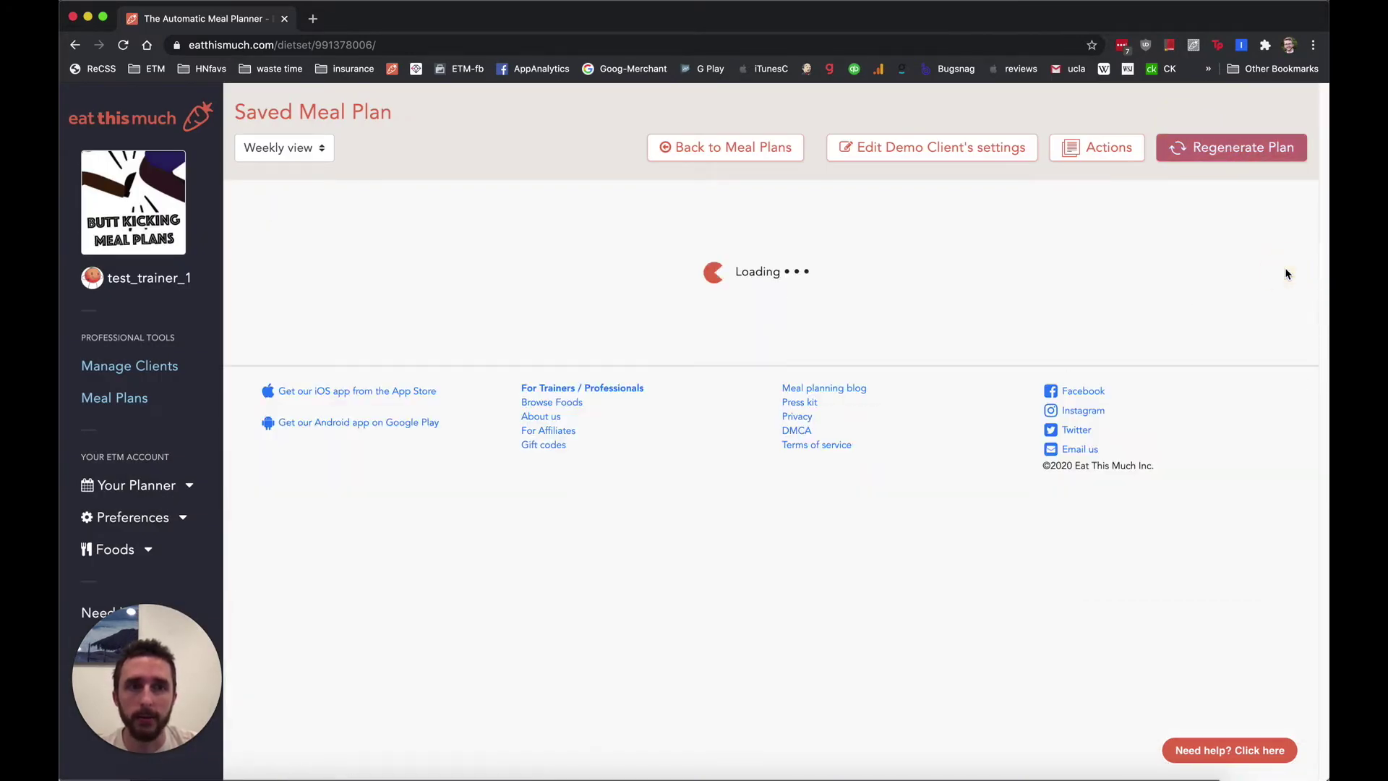
Choose Print or Email plans from Actions, and regenerate Day 1 breakfast
click(1109, 148)
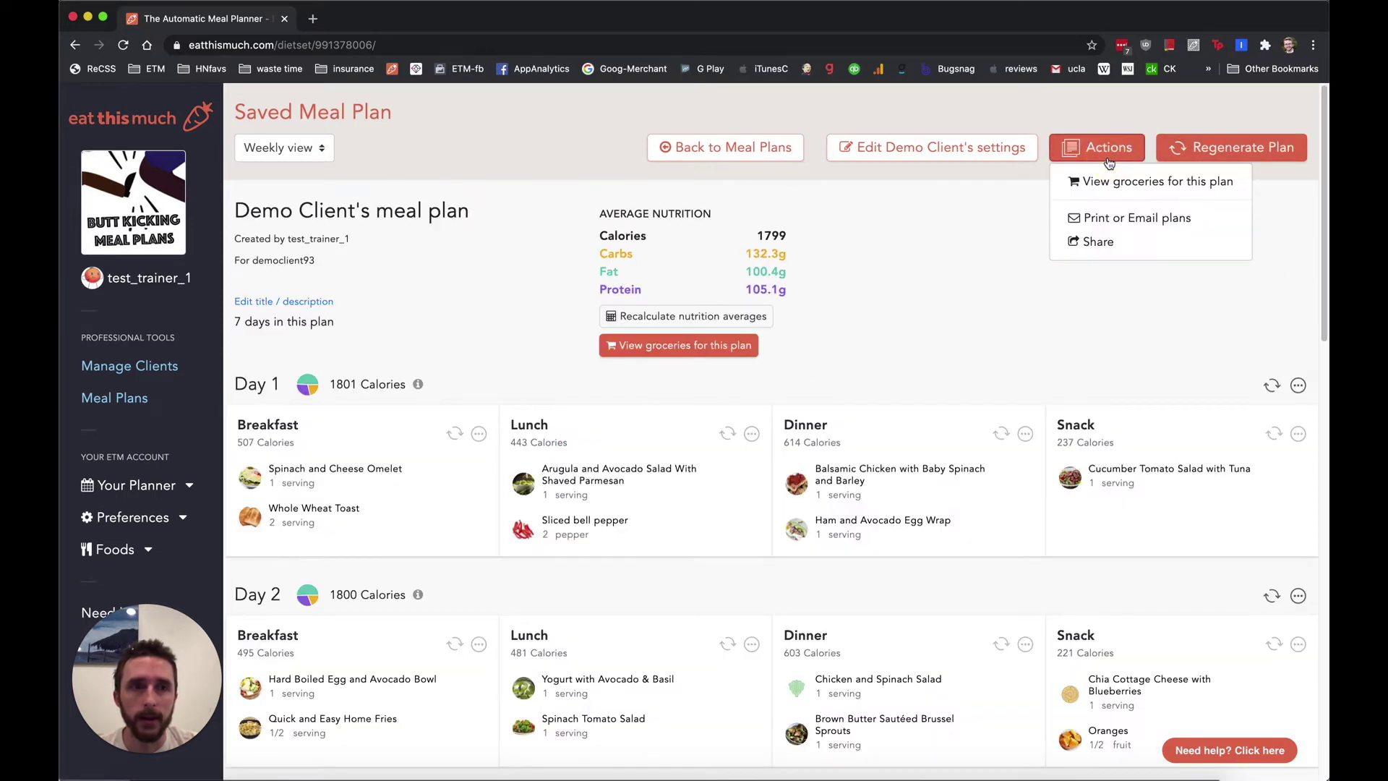
click(1095, 221)
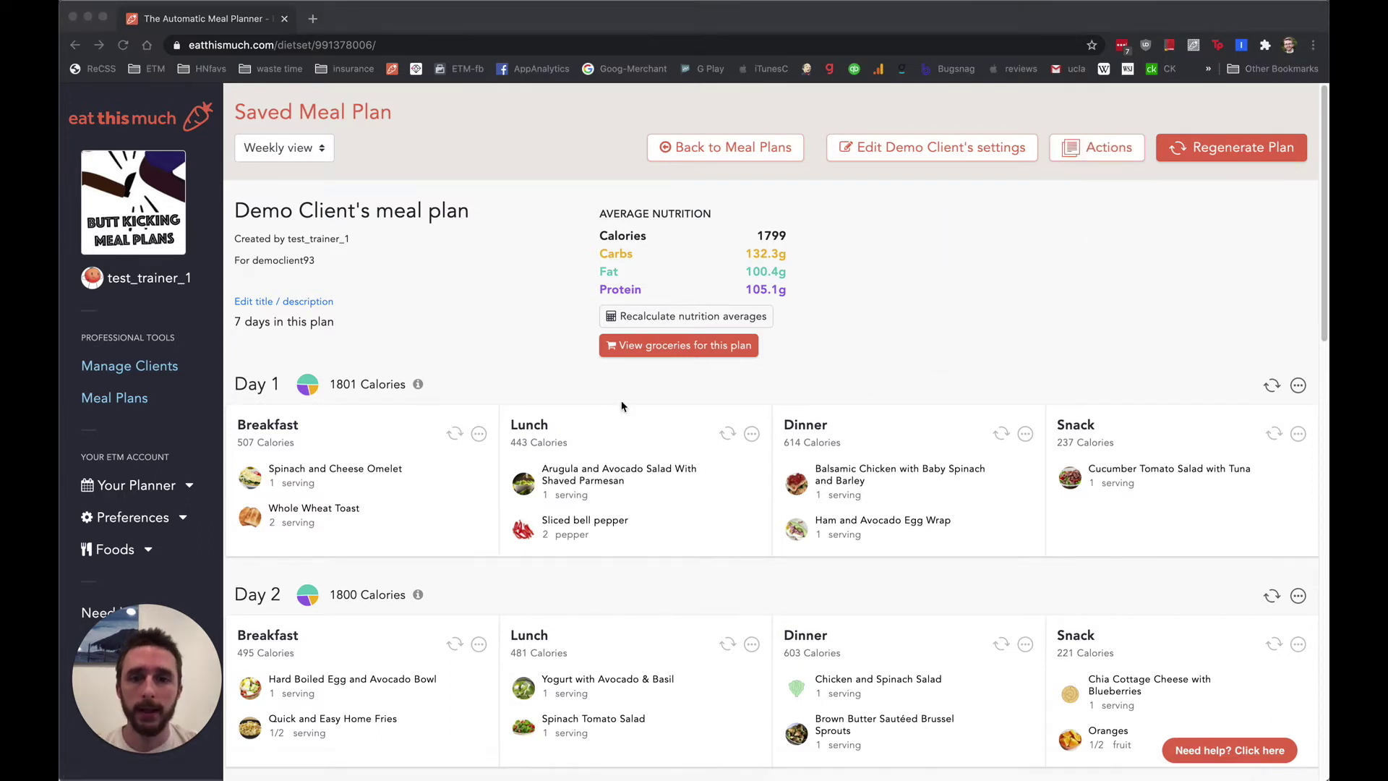
click(455, 436)
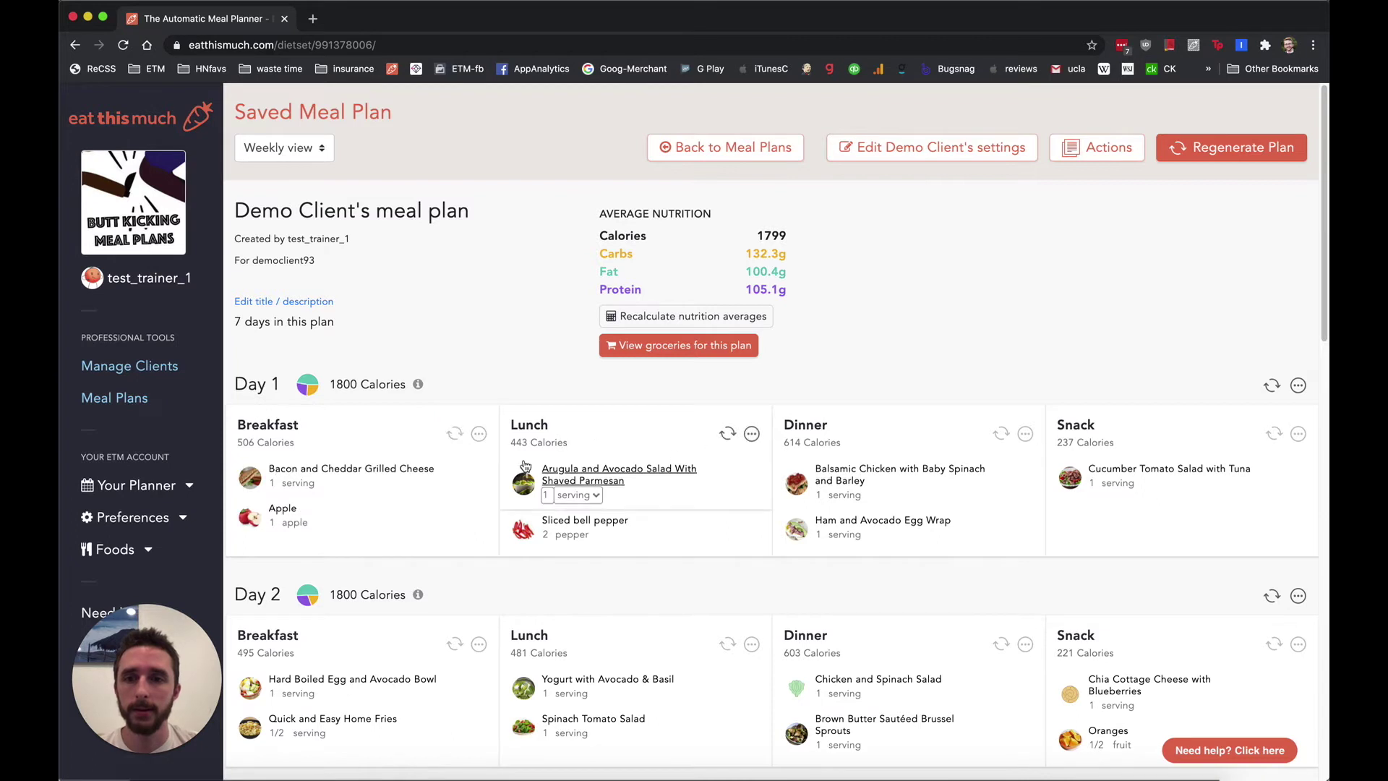
Regenerate Day 1 lunch and breakfast, removing Chicken Celery Sticks to leave a banana-only lunch
click(727, 434)
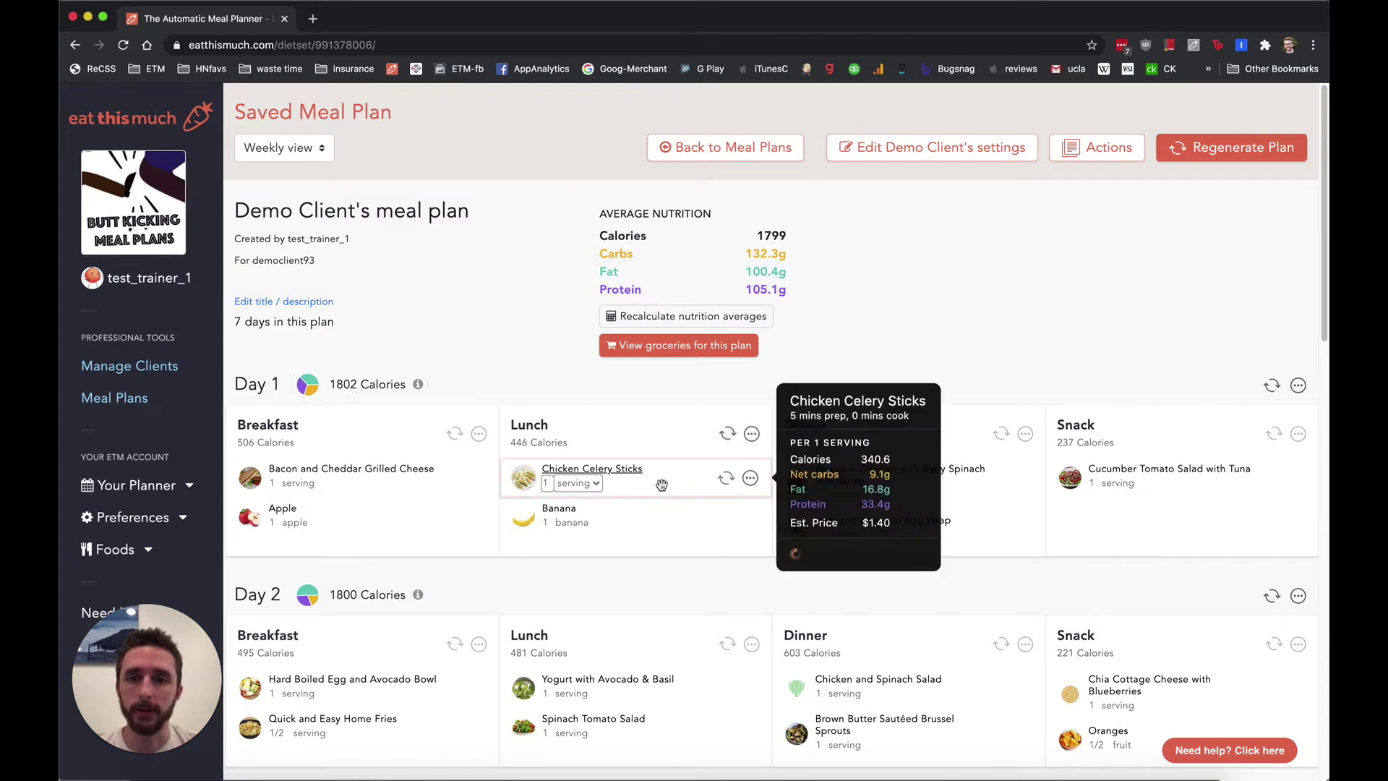
click(751, 478)
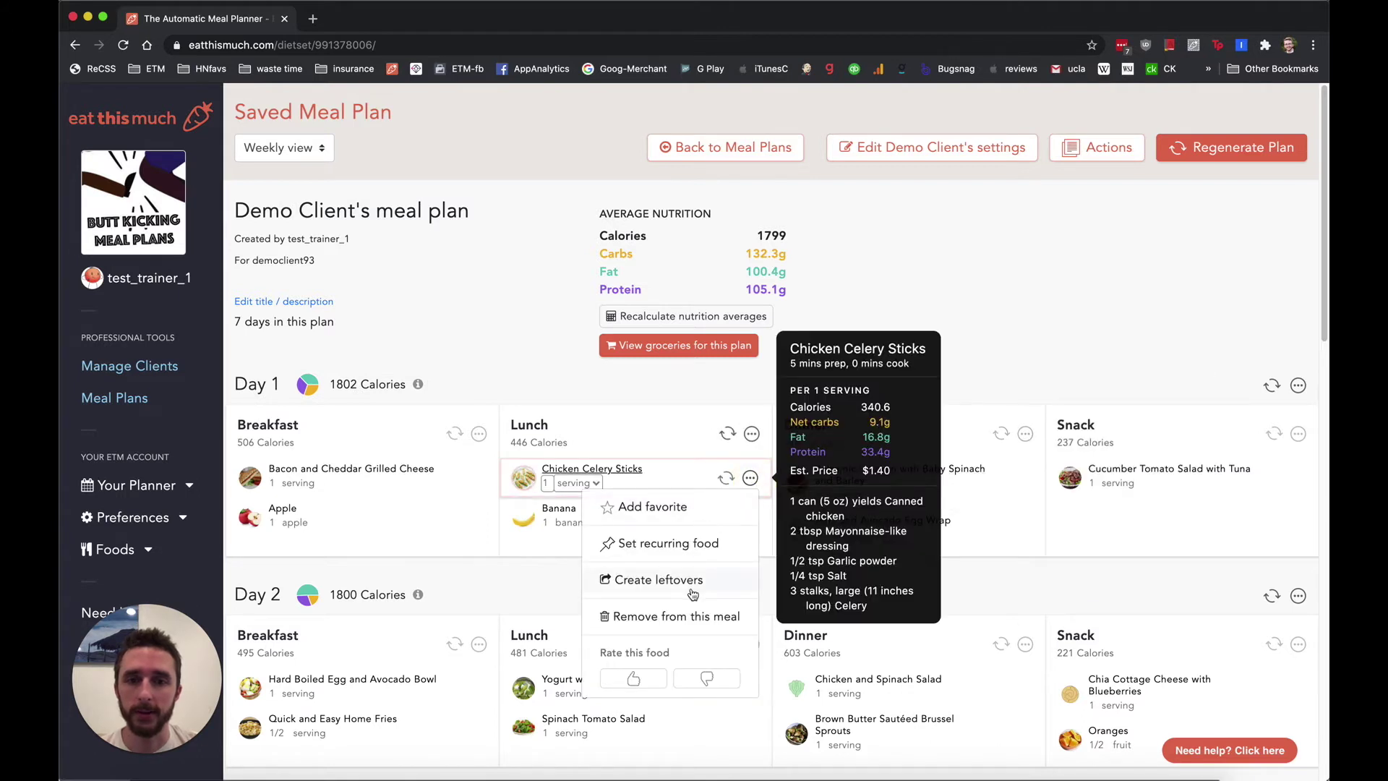
click(697, 616)
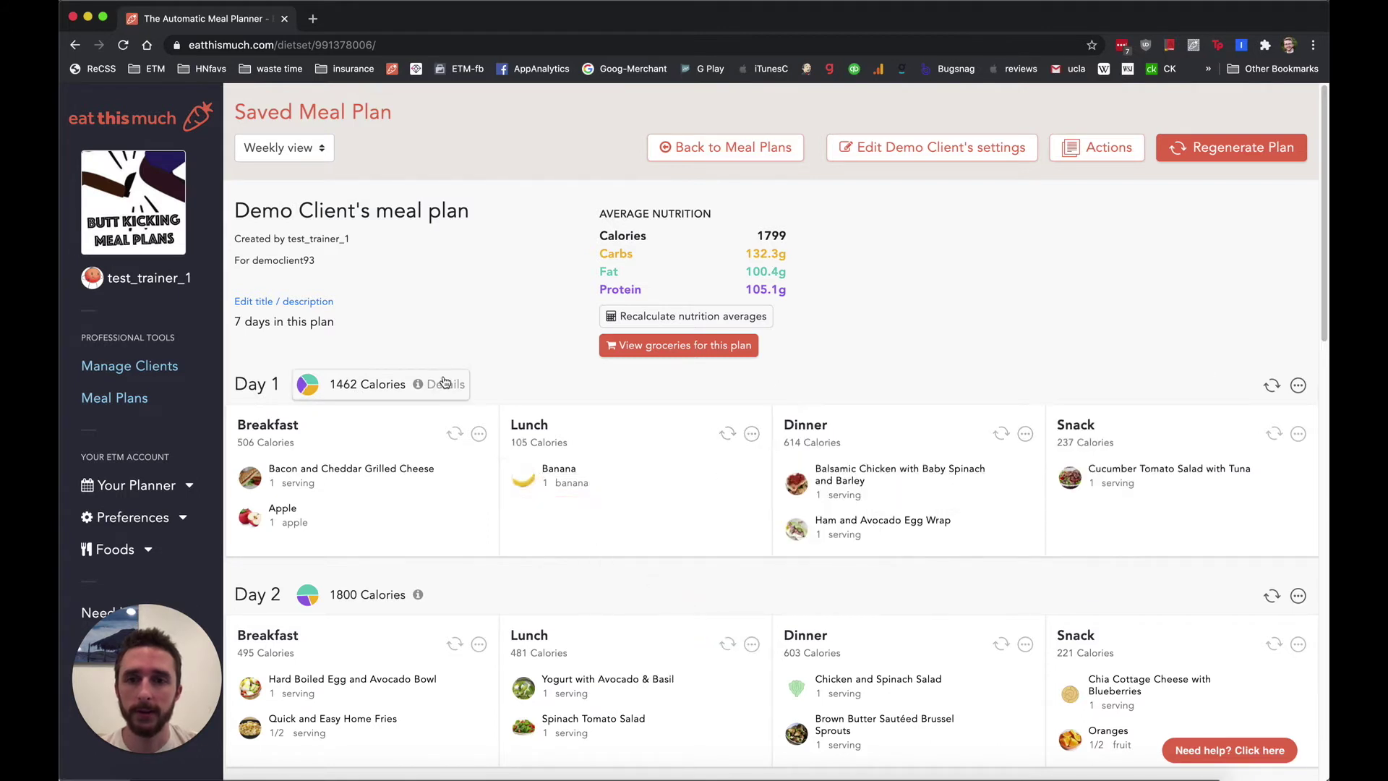
mouse_move(576, 483)
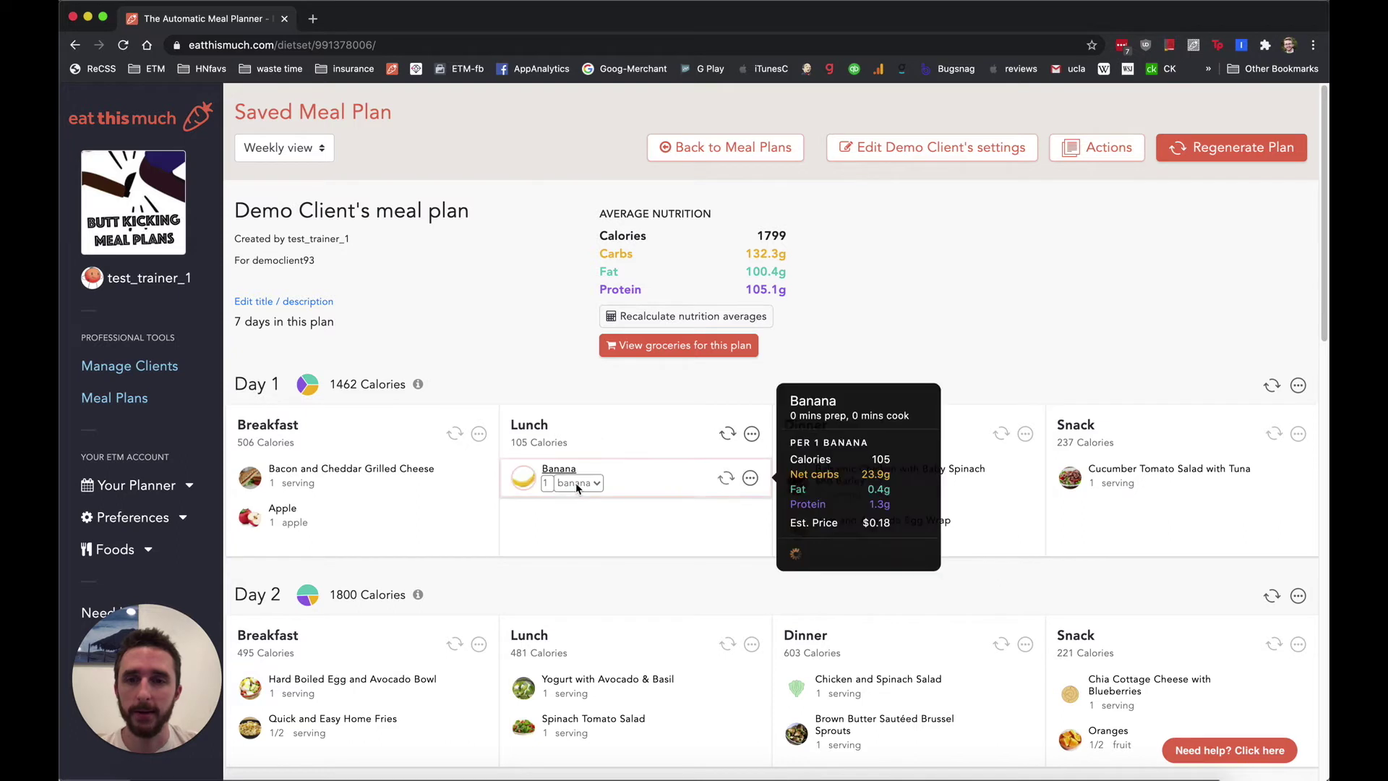
click(453, 434)
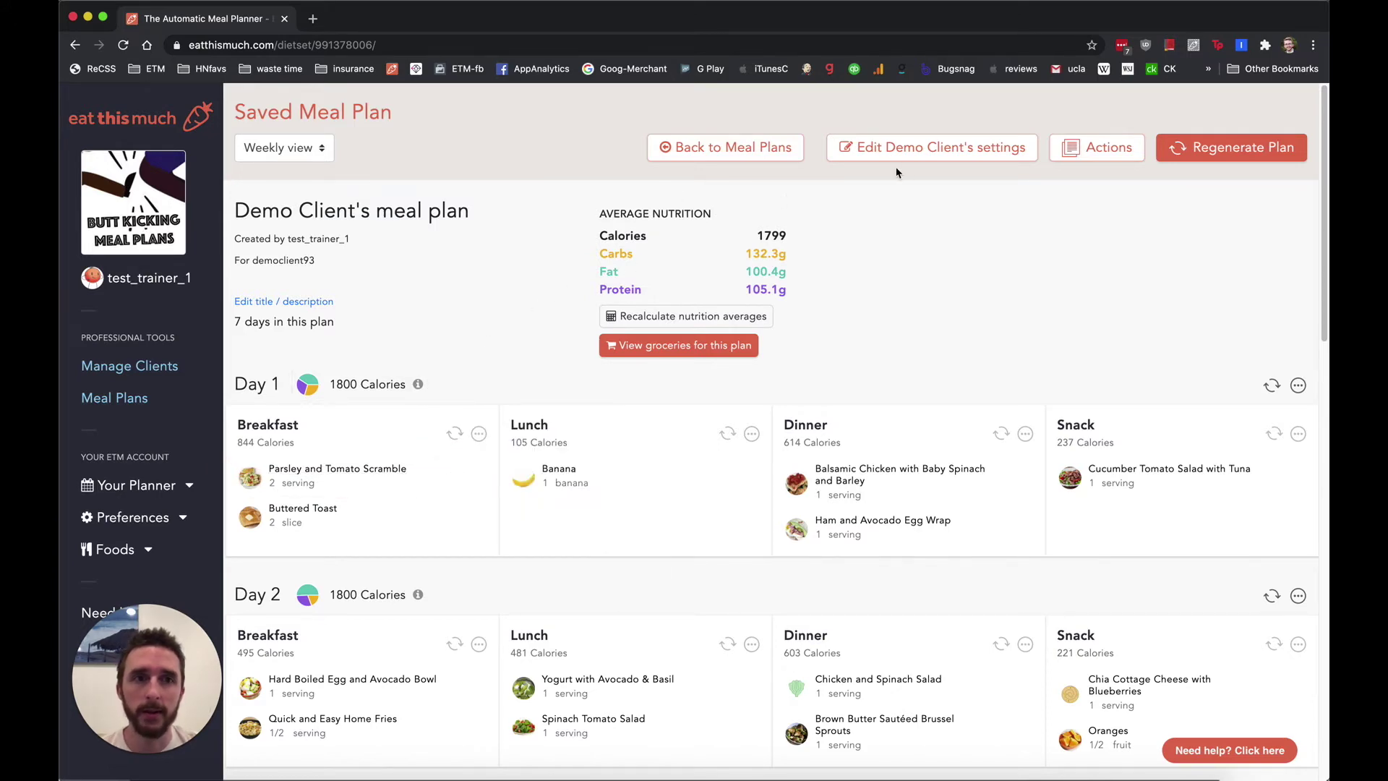
Go back to the Meal Plans list showing Demo Client's 1,799-calorie plan
click(718, 146)
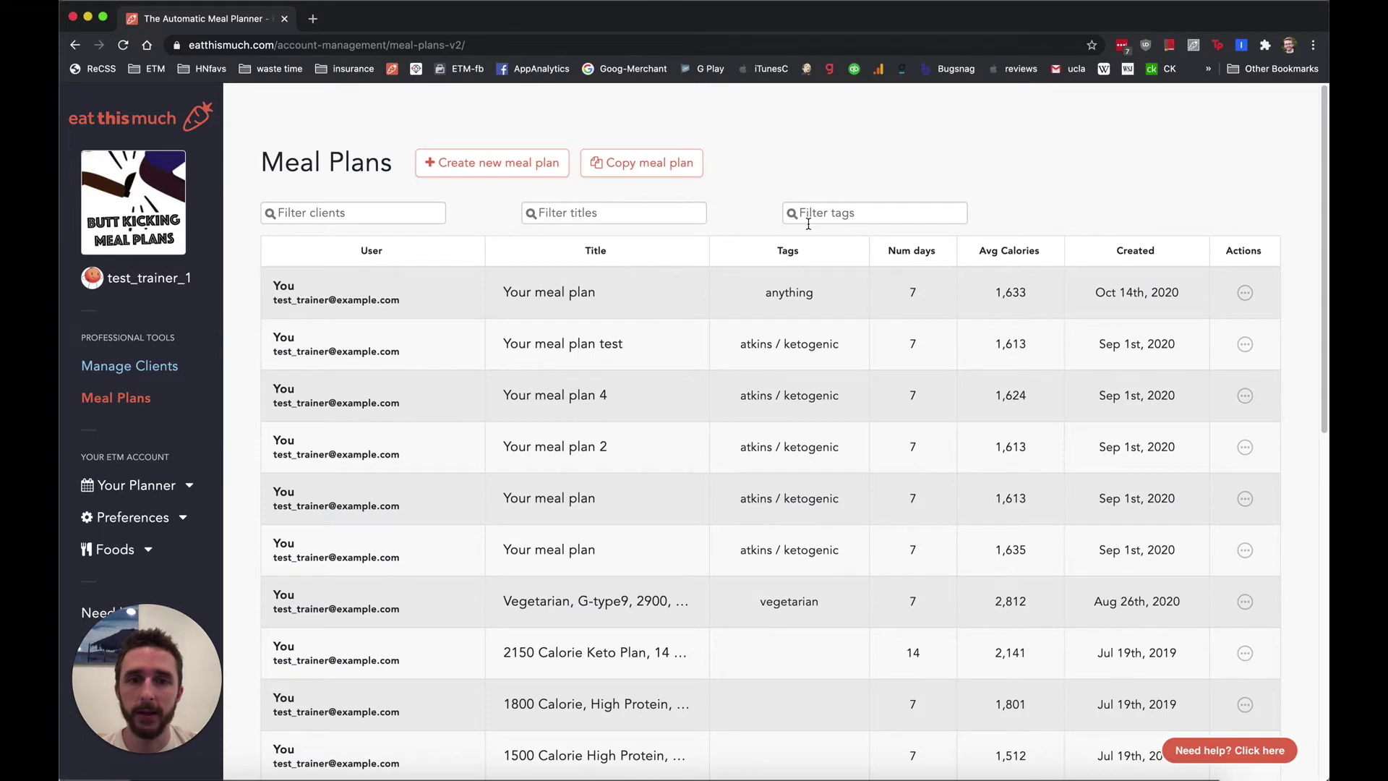
scroll(808, 224, down, 3)
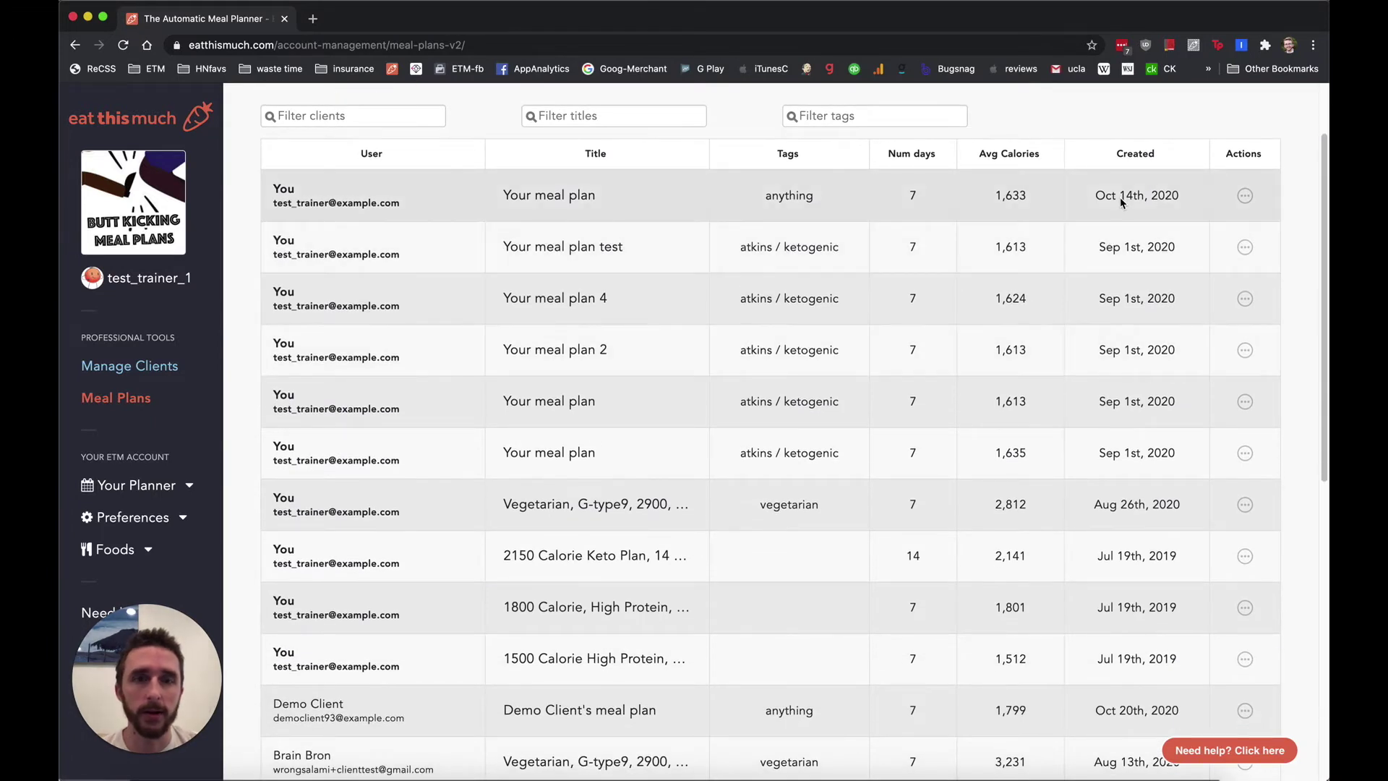
scroll(1117, 199, down, 2)
Replace the Demo Client plan's title in the list with '1800 Cal Template plan'
scroll(1069, 195, up, 1)
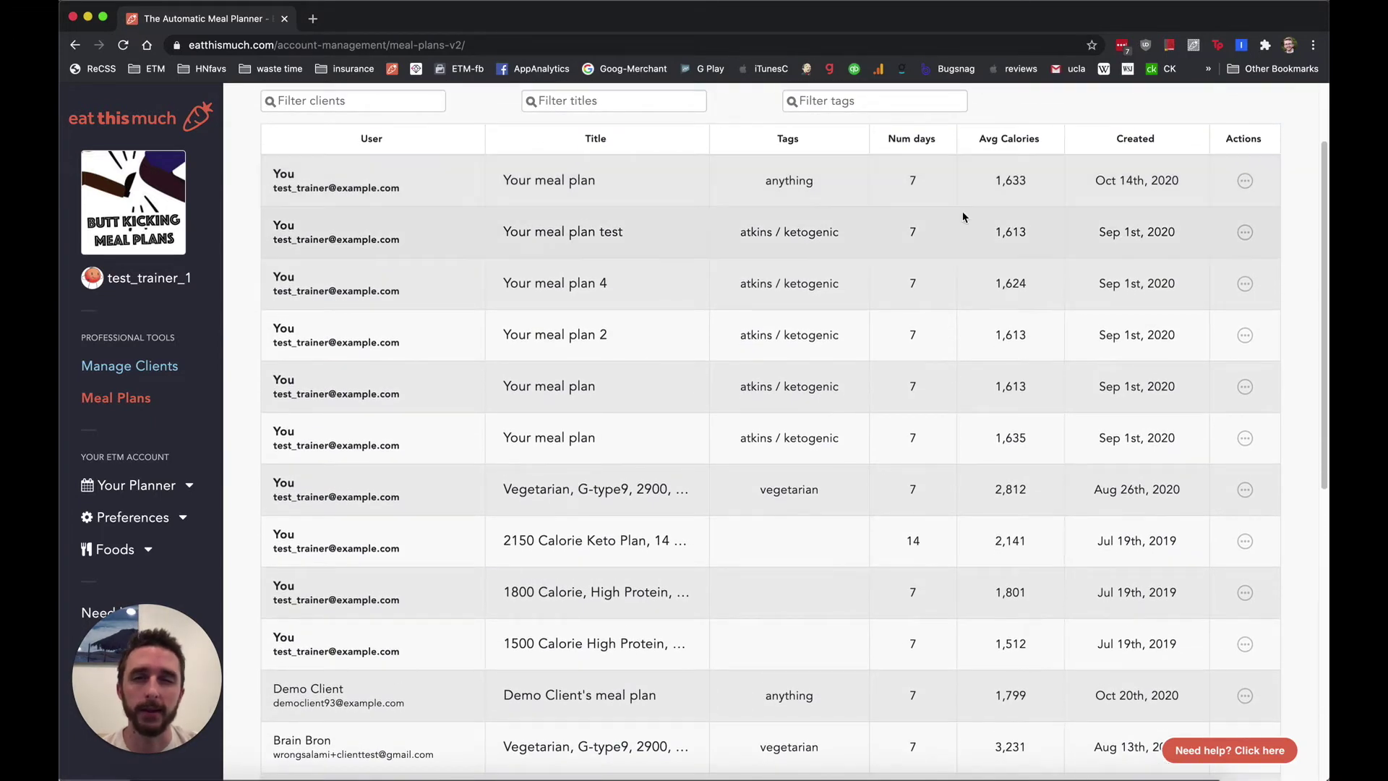
scroll(824, 217, down, 6)
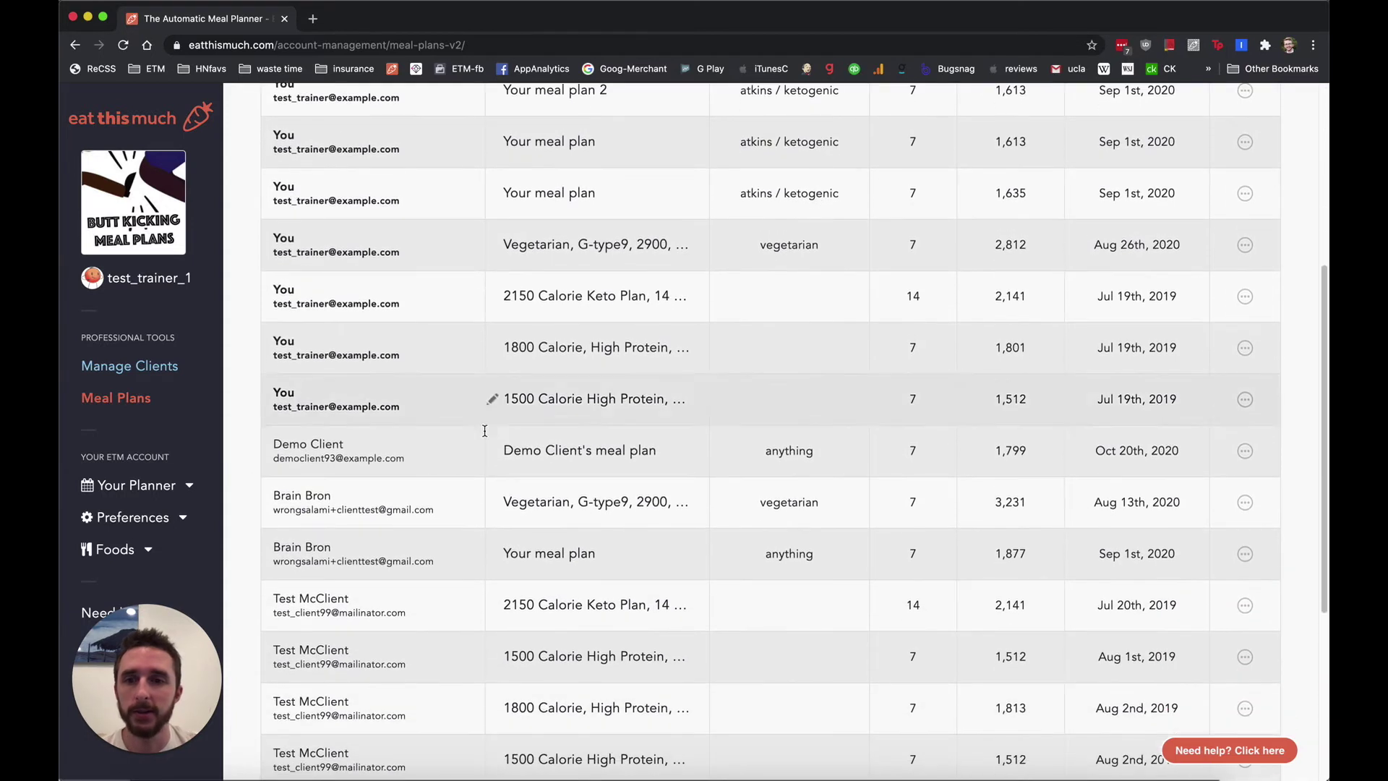
click(542, 451)
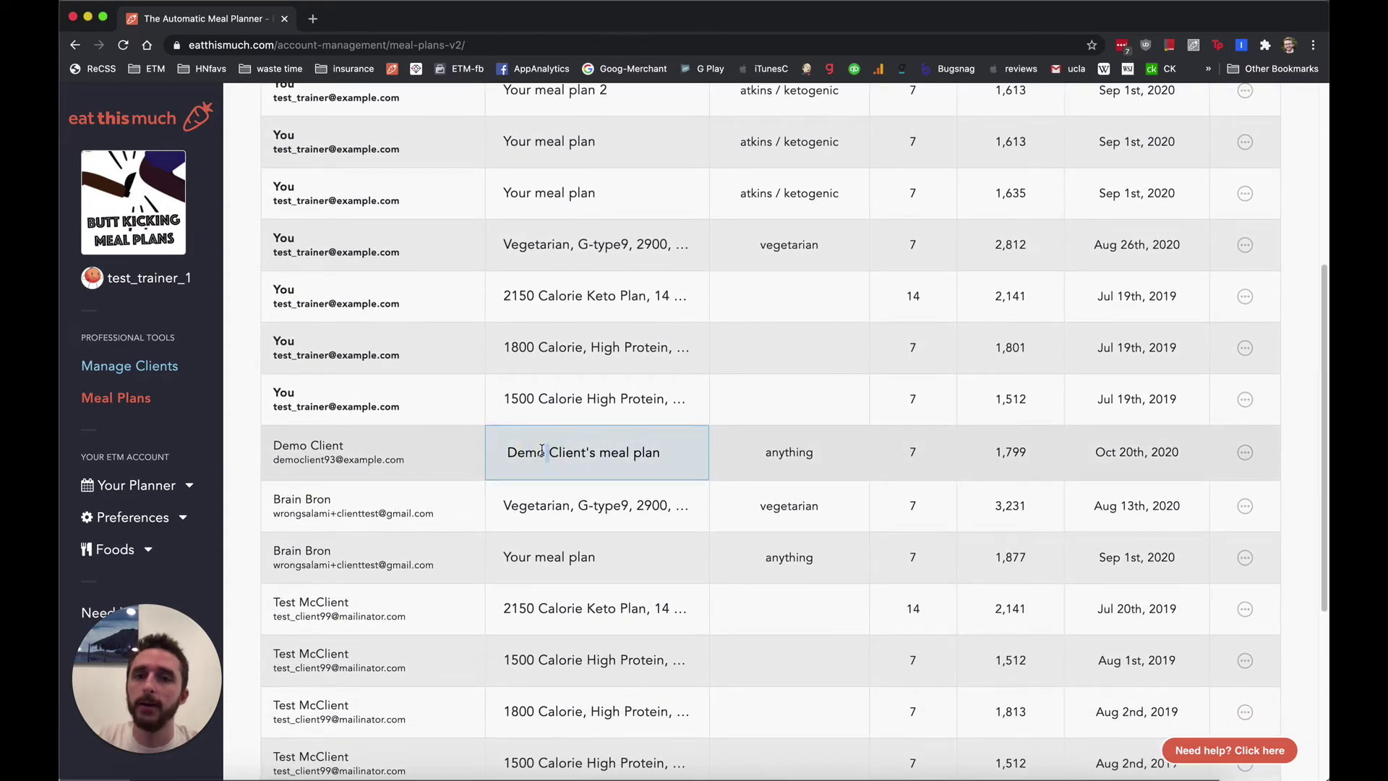
key(super+a)
text(1800)
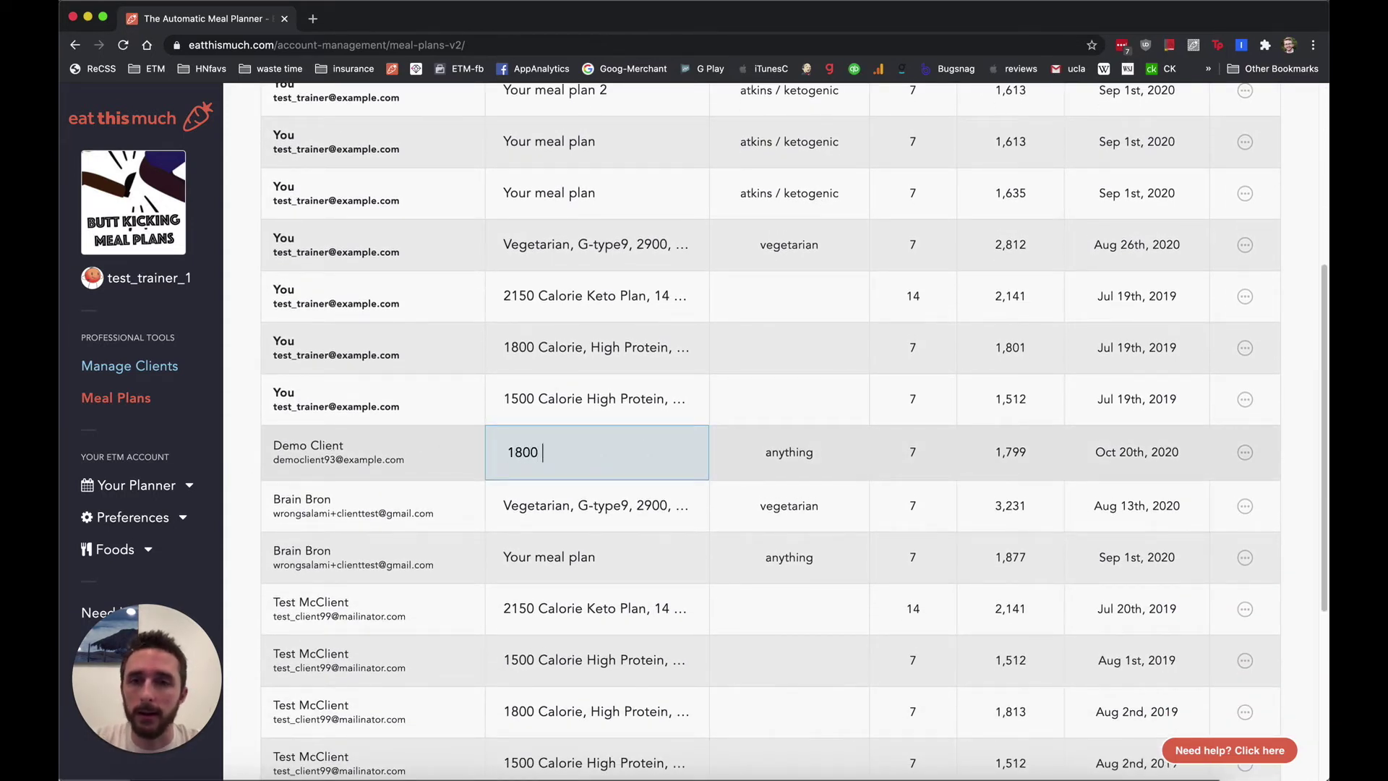
text( Cal T)
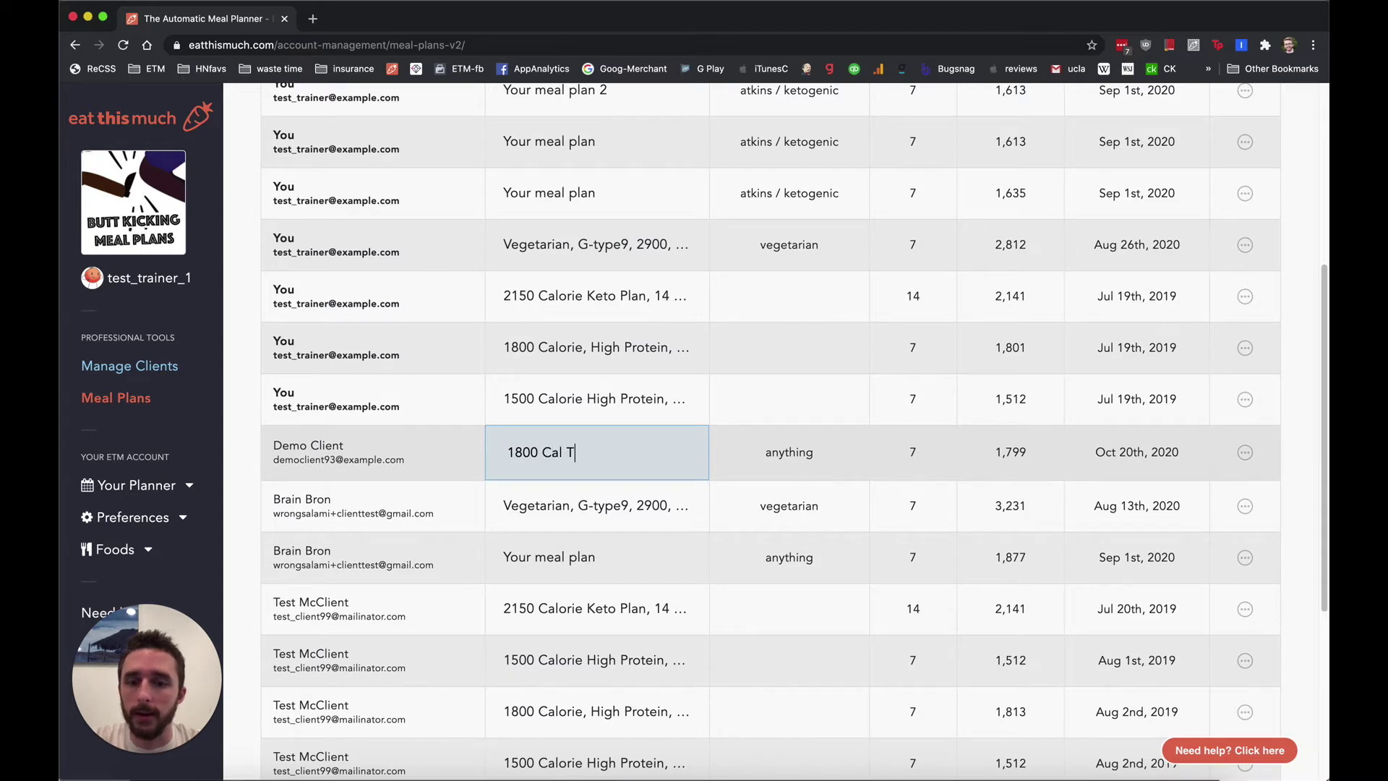
text(emplate plan)
key(Return)
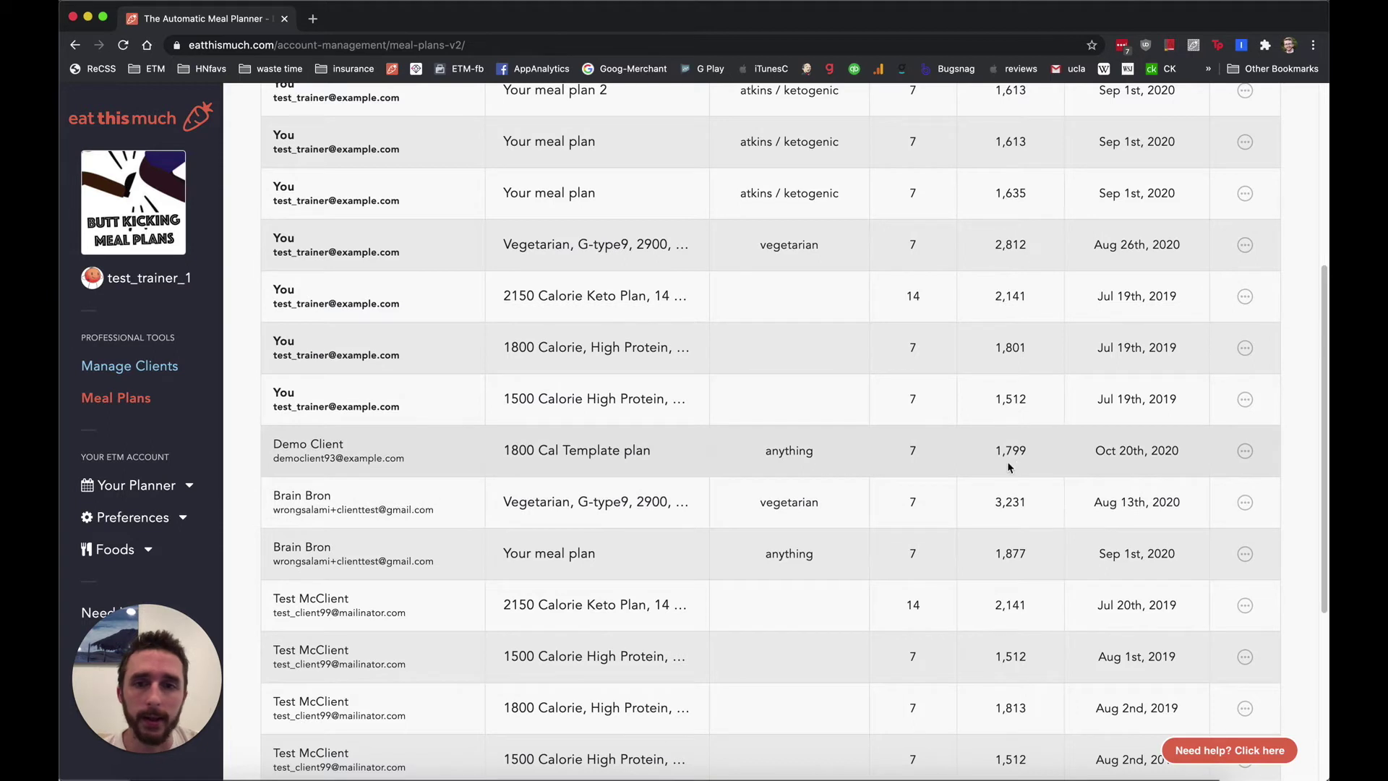
Create a Standard-format PDF of the plan with recipe links and open its editable preview
click(1245, 453)
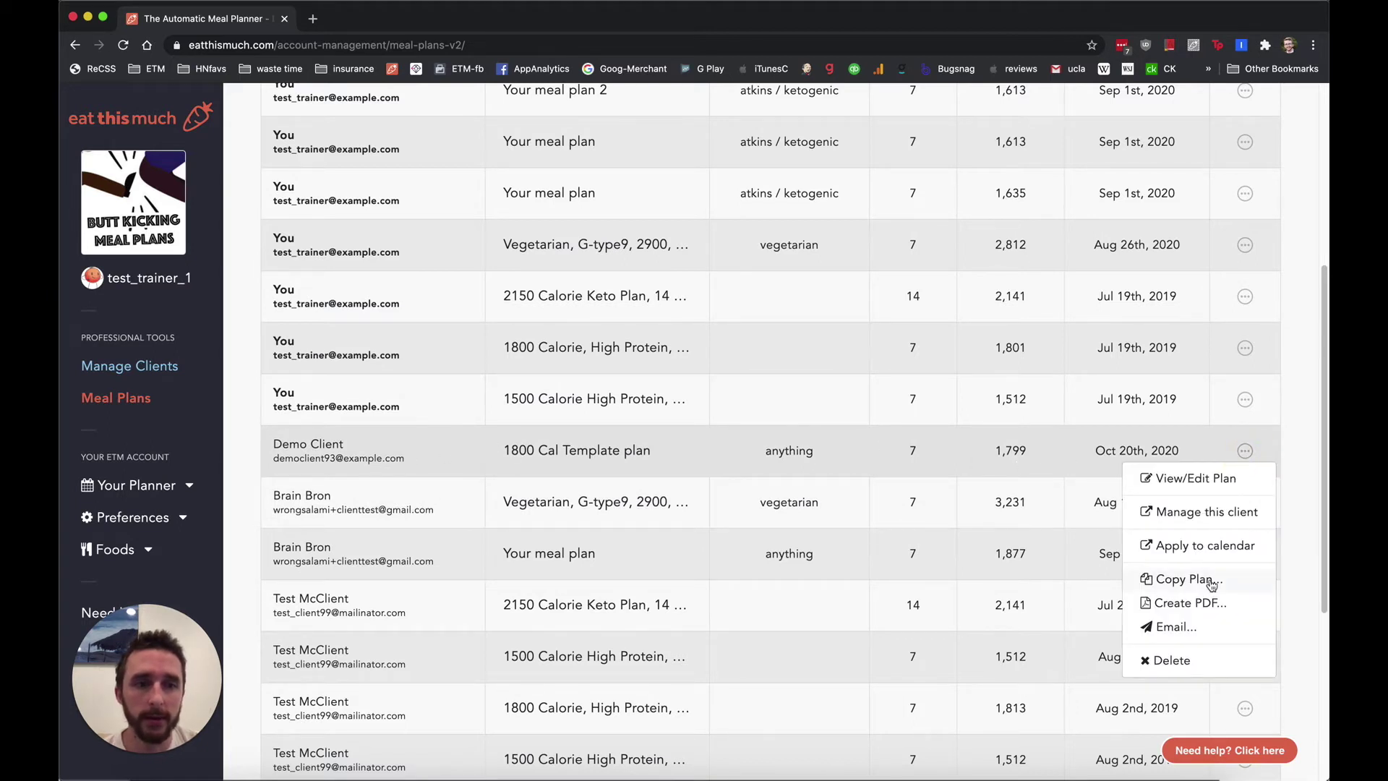
click(1204, 603)
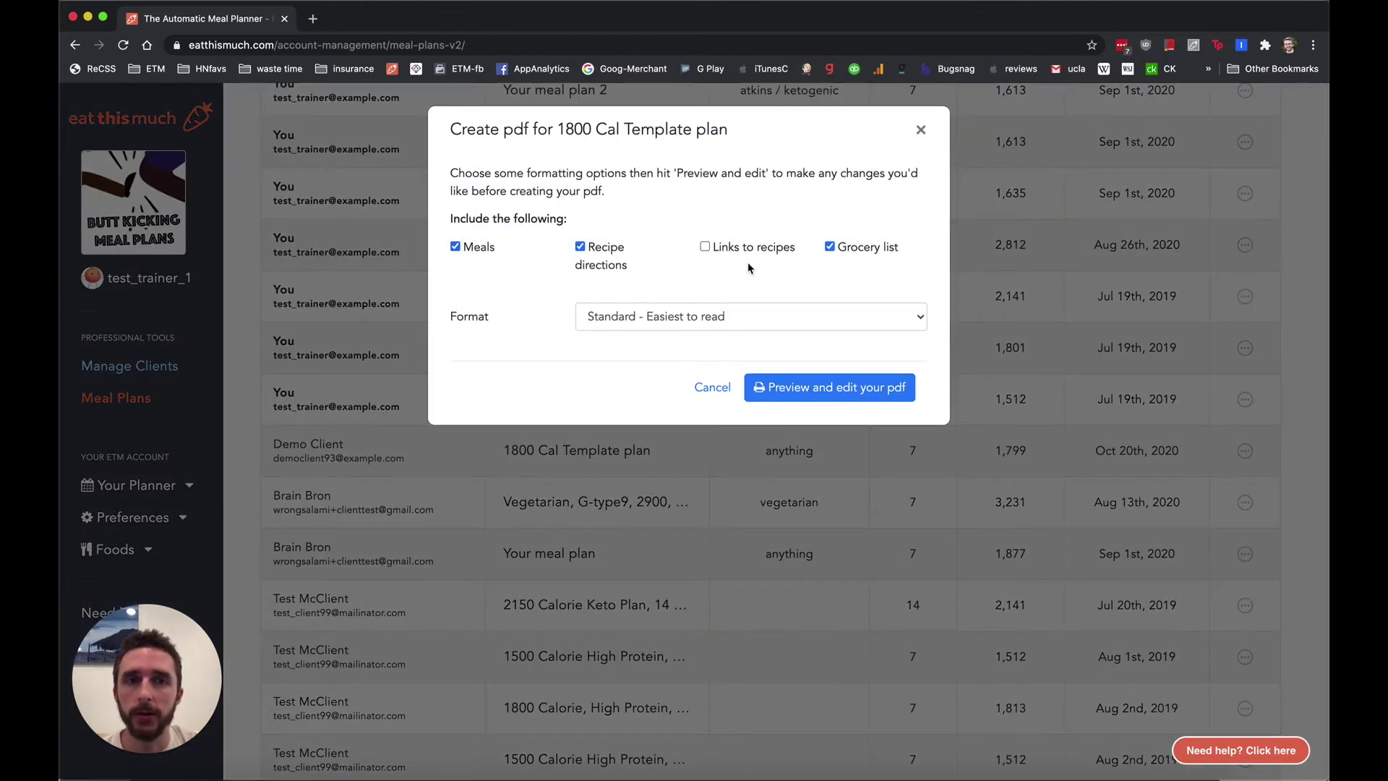
click(765, 248)
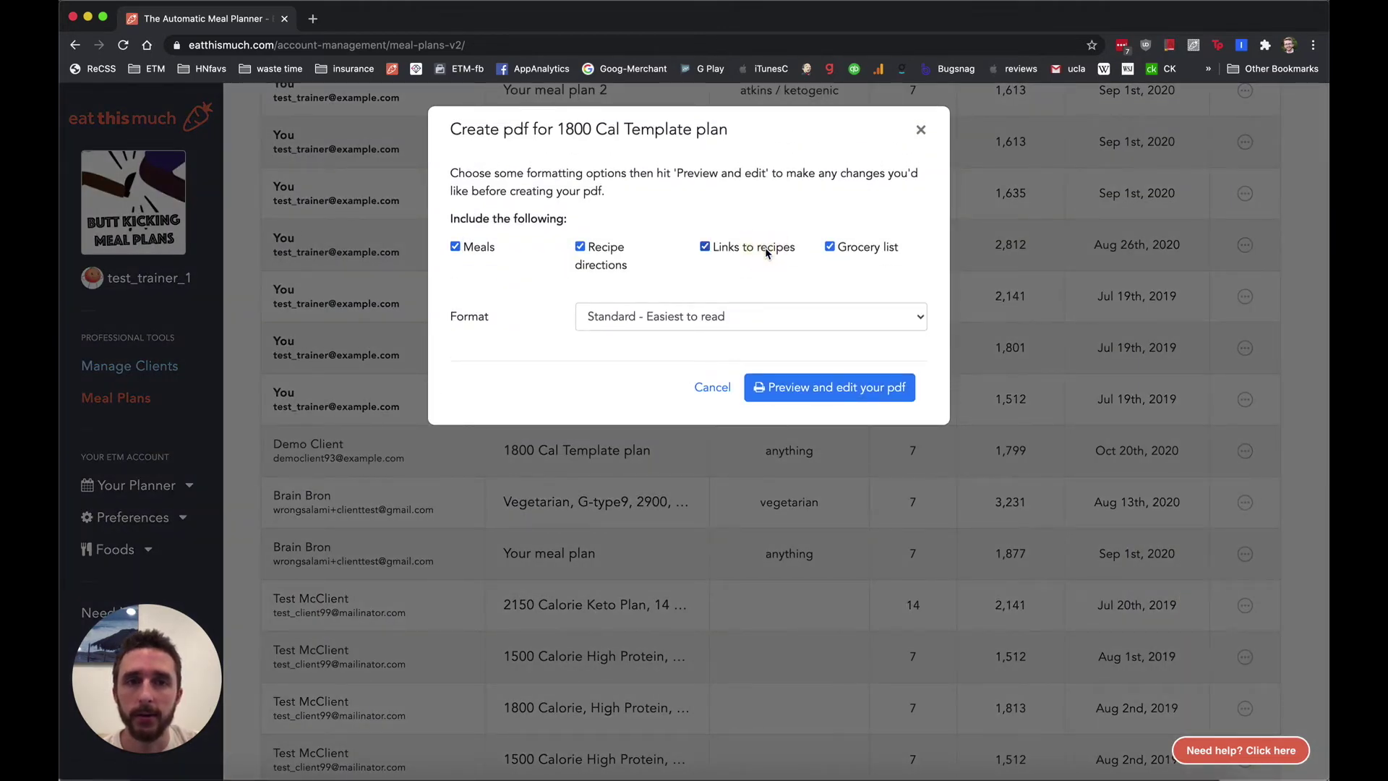
click(655, 321)
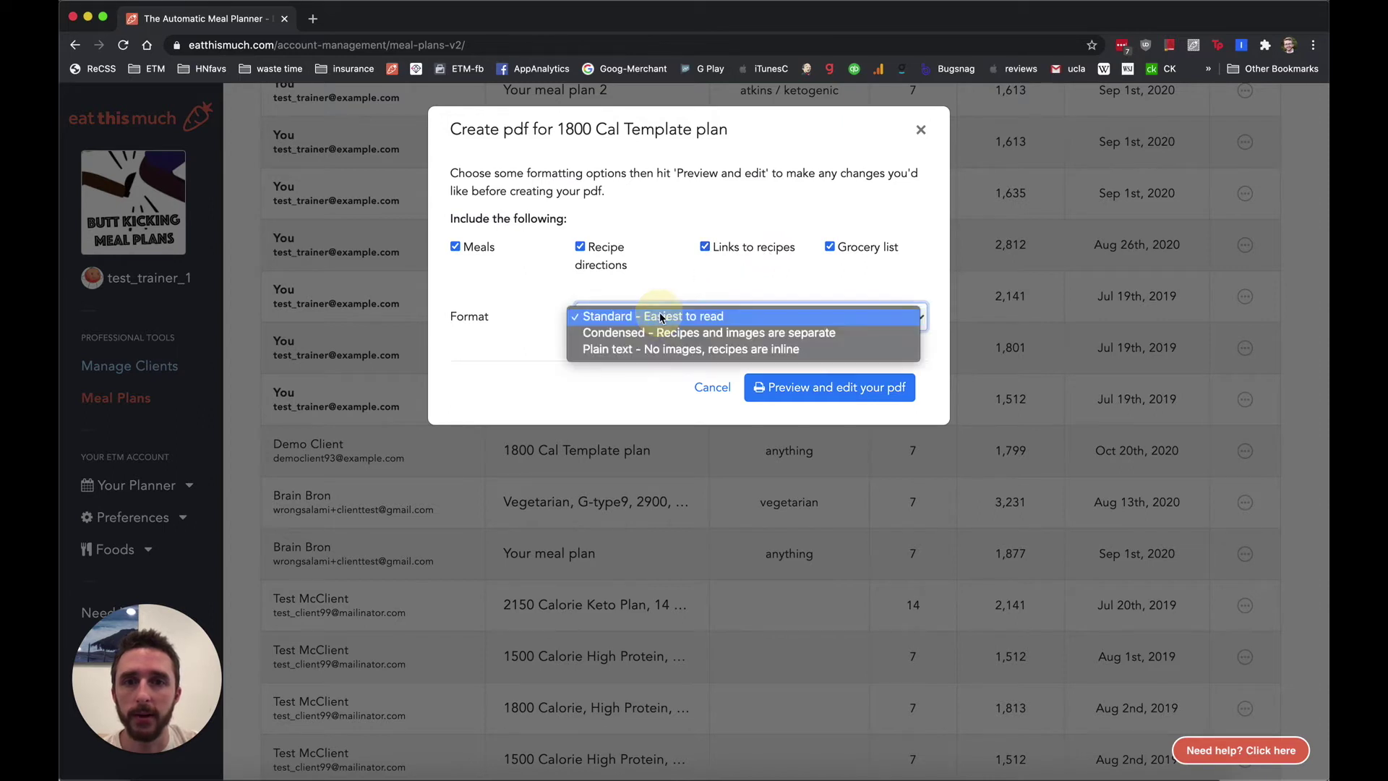
click(660, 316)
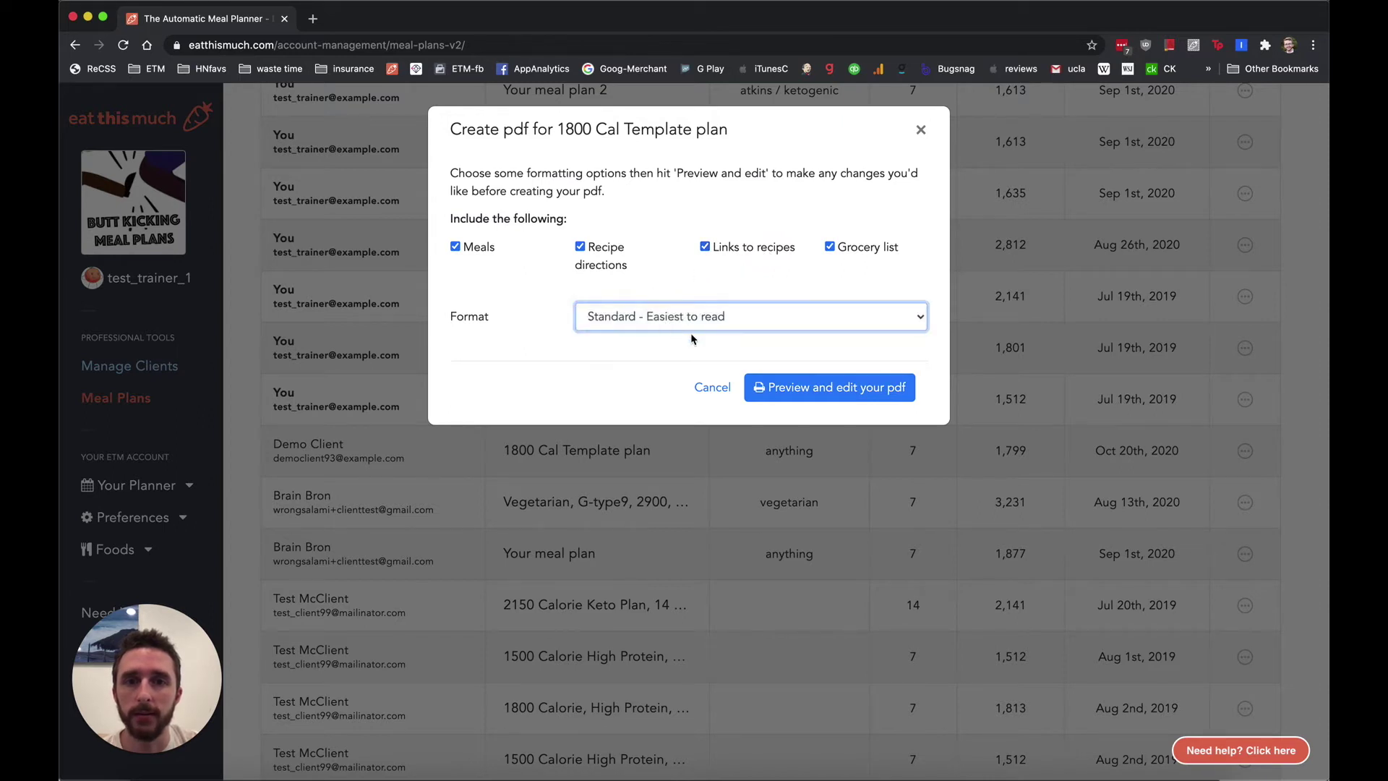
click(818, 391)
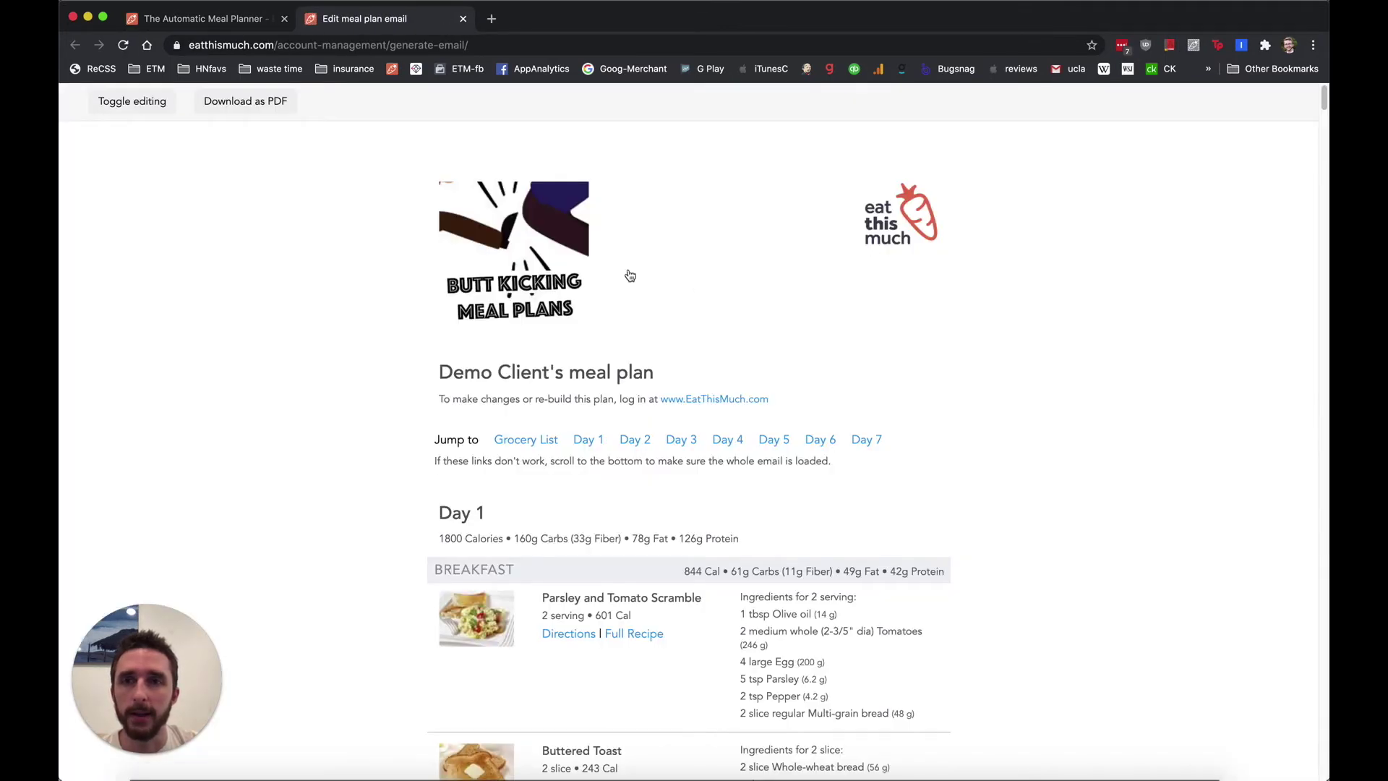
Retitle the Day 1 heading 'Day 1 - Start day' in the preview and download the PDF
scroll(623, 308, down, 3)
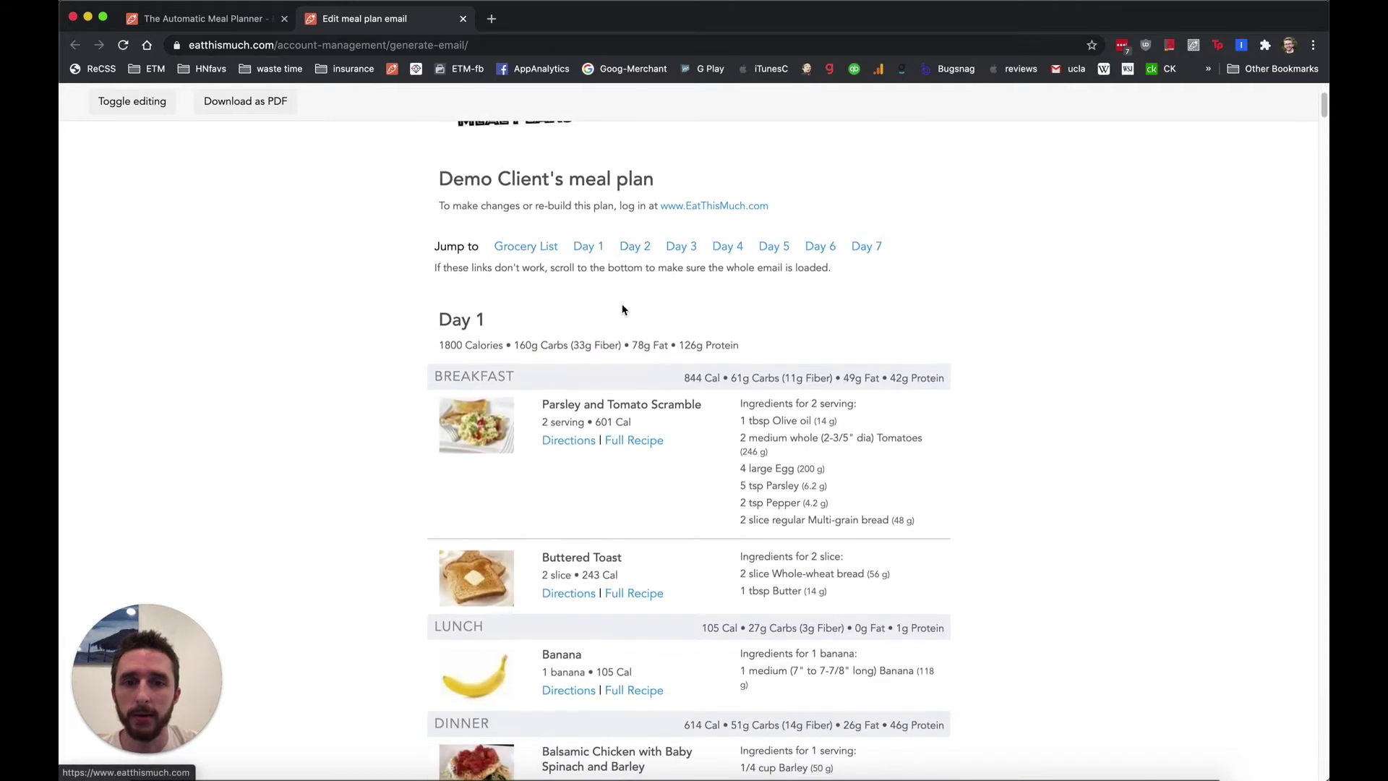
scroll(623, 310, down, 3)
scroll(623, 310, up, 3)
click(146, 105)
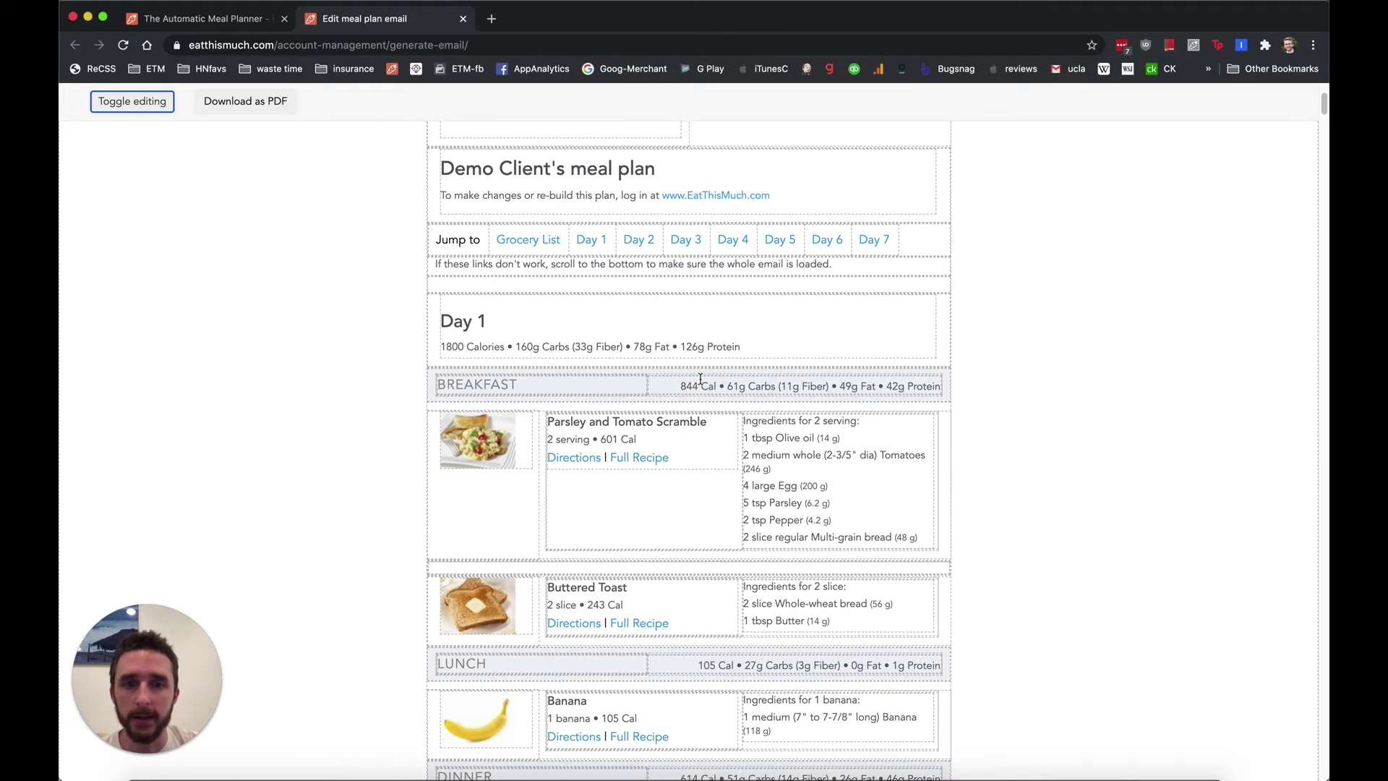
click(532, 311)
text(- Start)
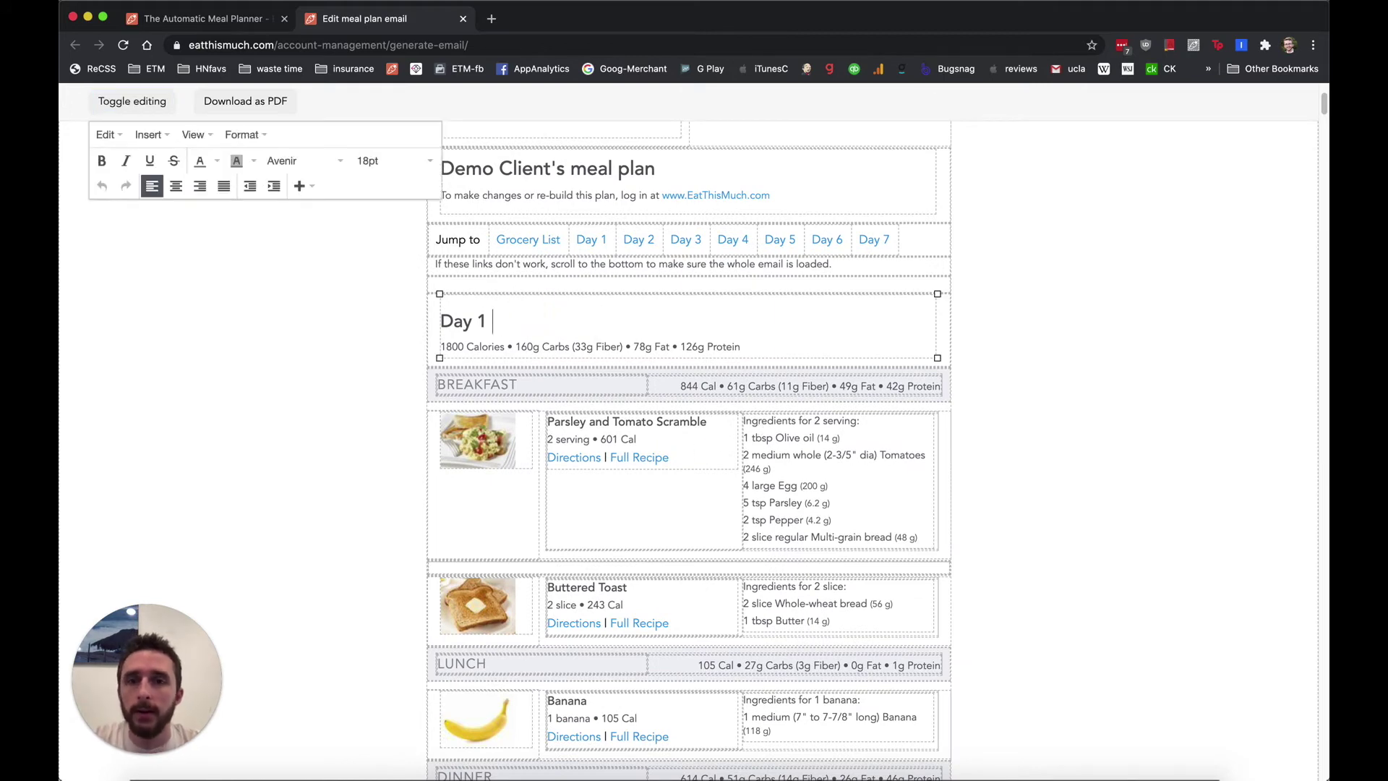
text( day)
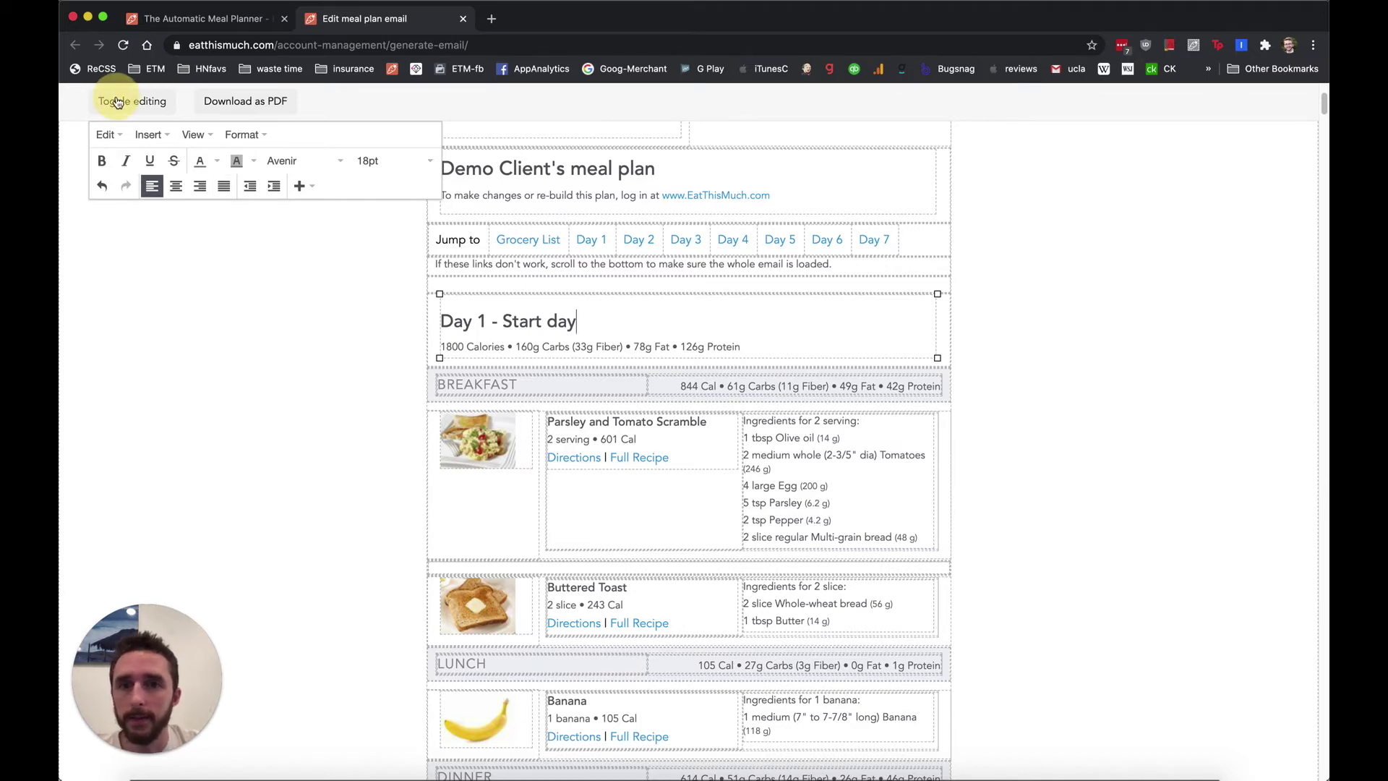
scroll(571, 382, up, 3)
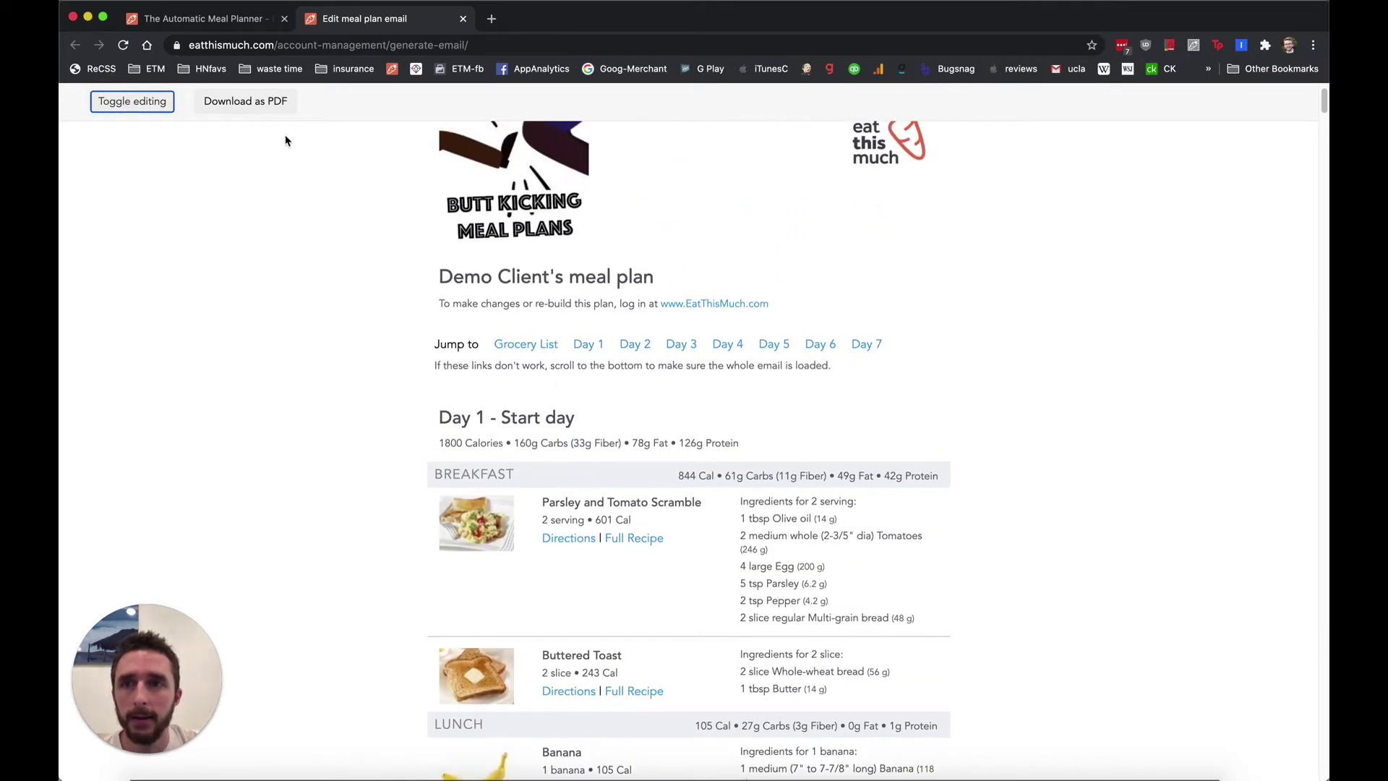
click(264, 108)
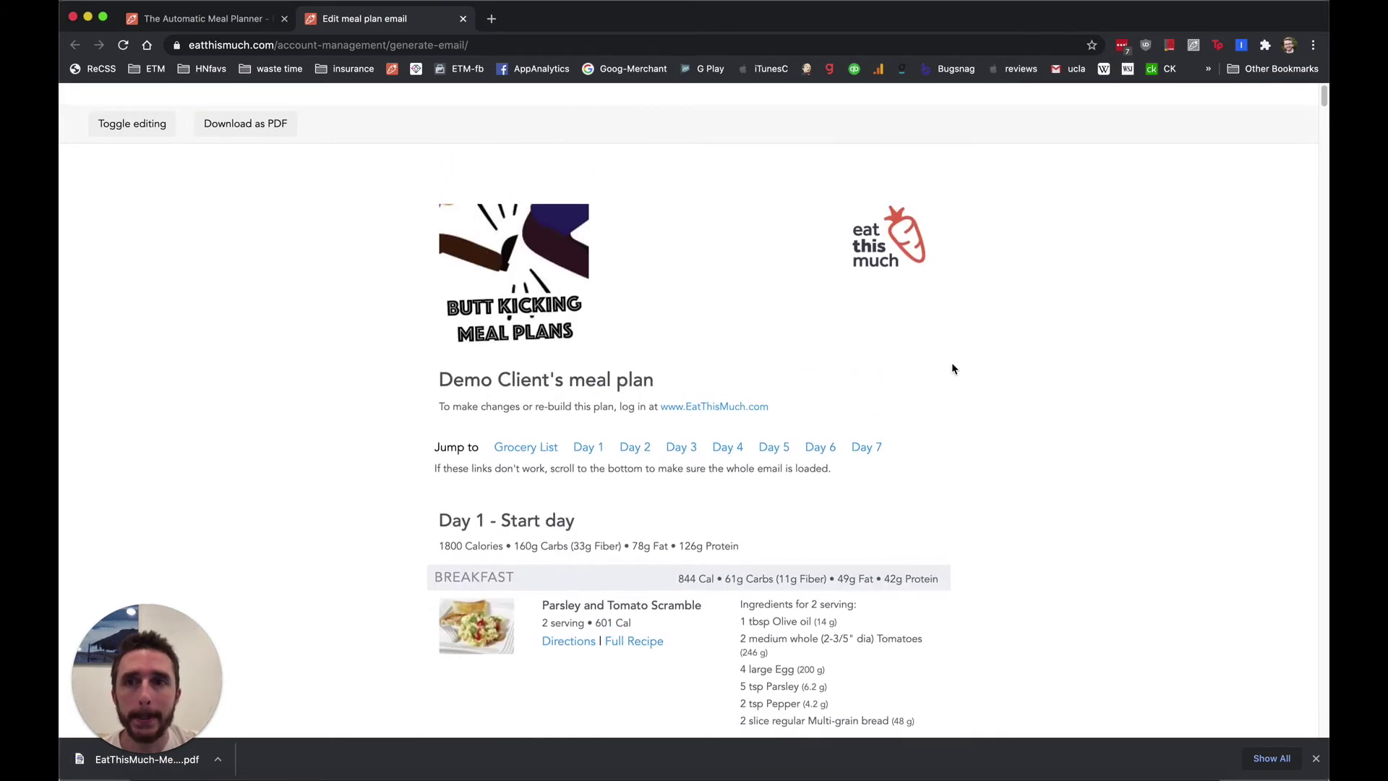
Copy the 1800 Cal Template plan to the other test client as a new 7-day plan
key(super+w)
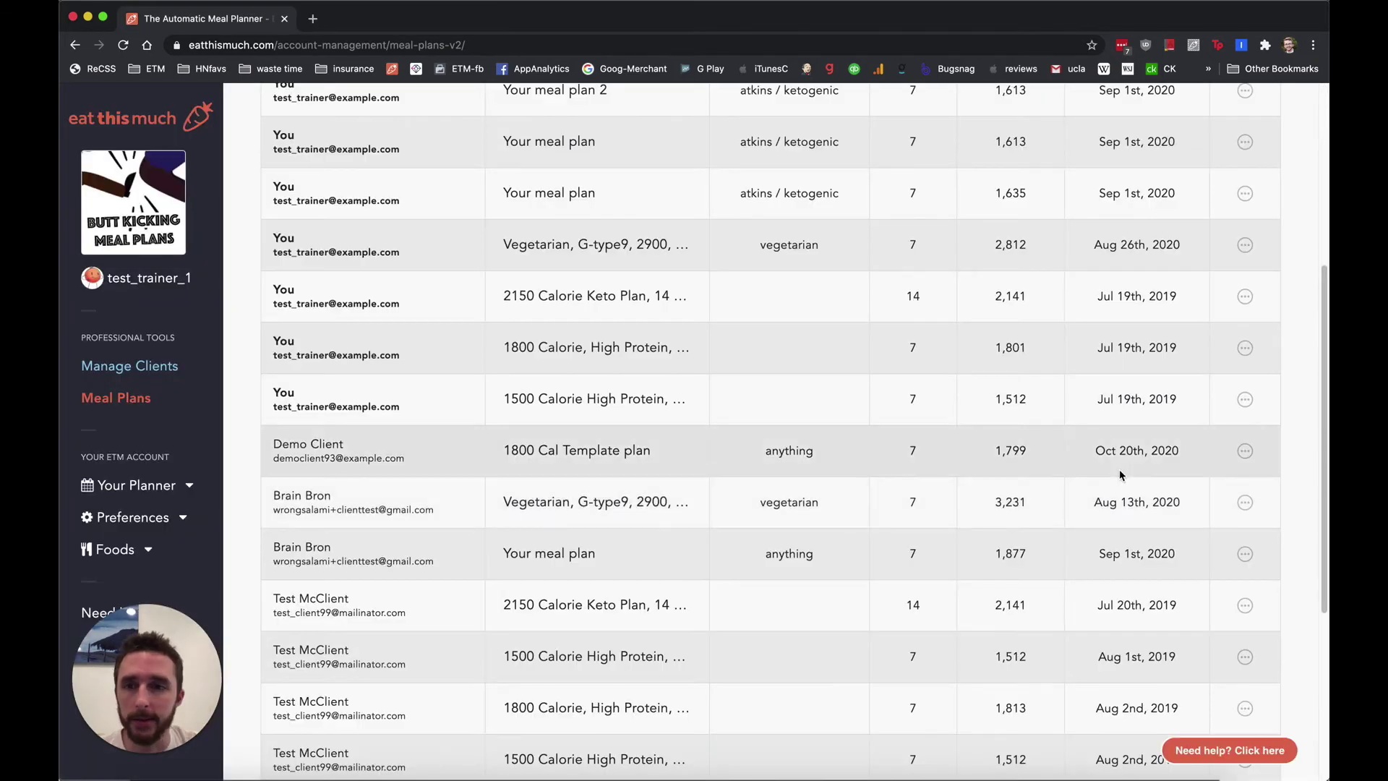
click(1246, 456)
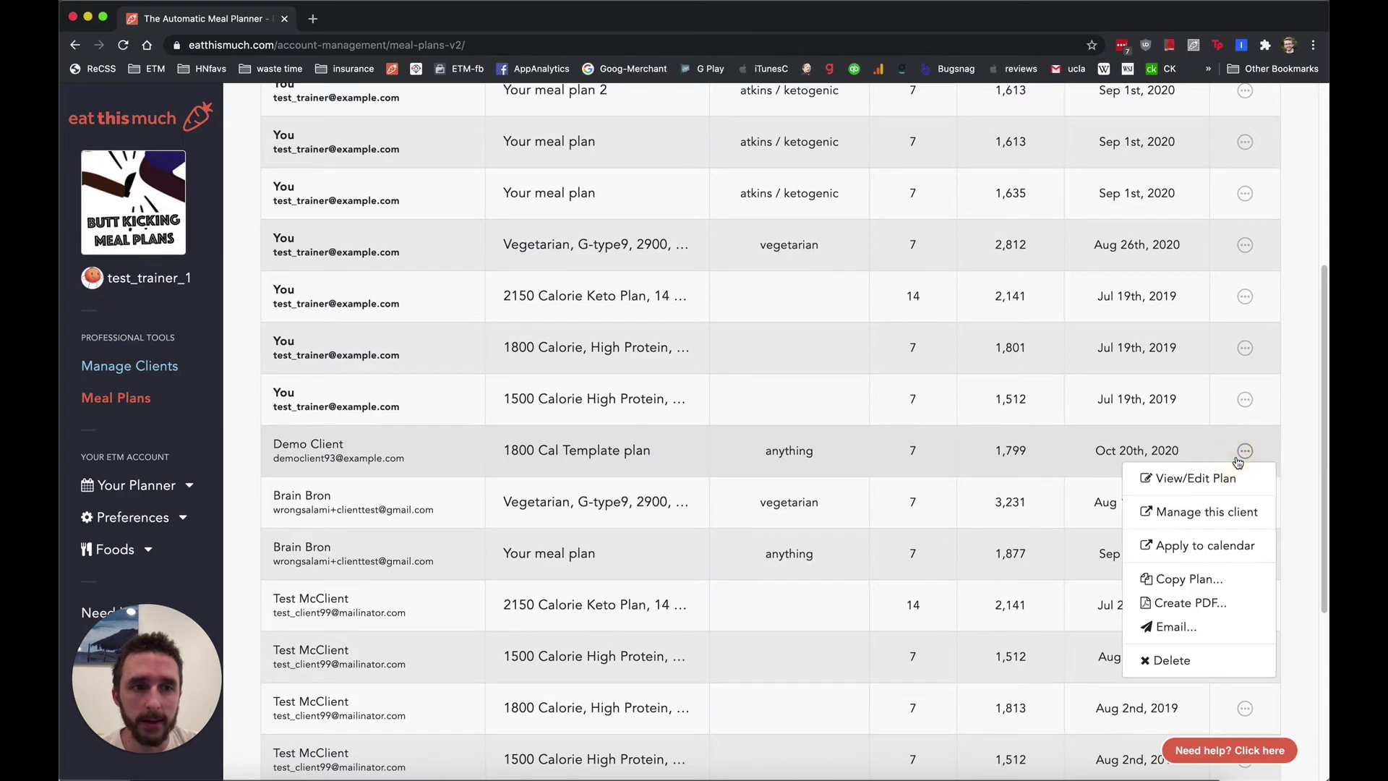
click(1189, 582)
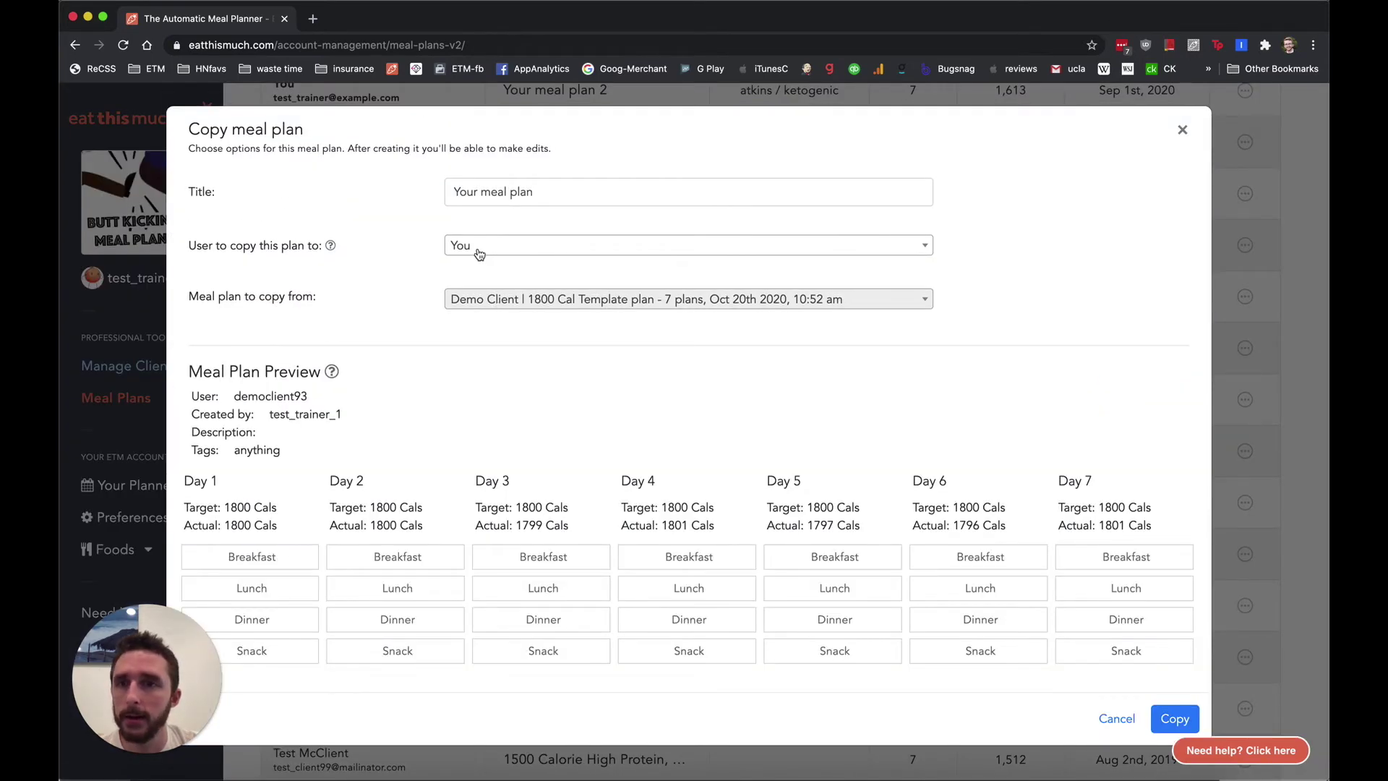
click(479, 250)
click(500, 332)
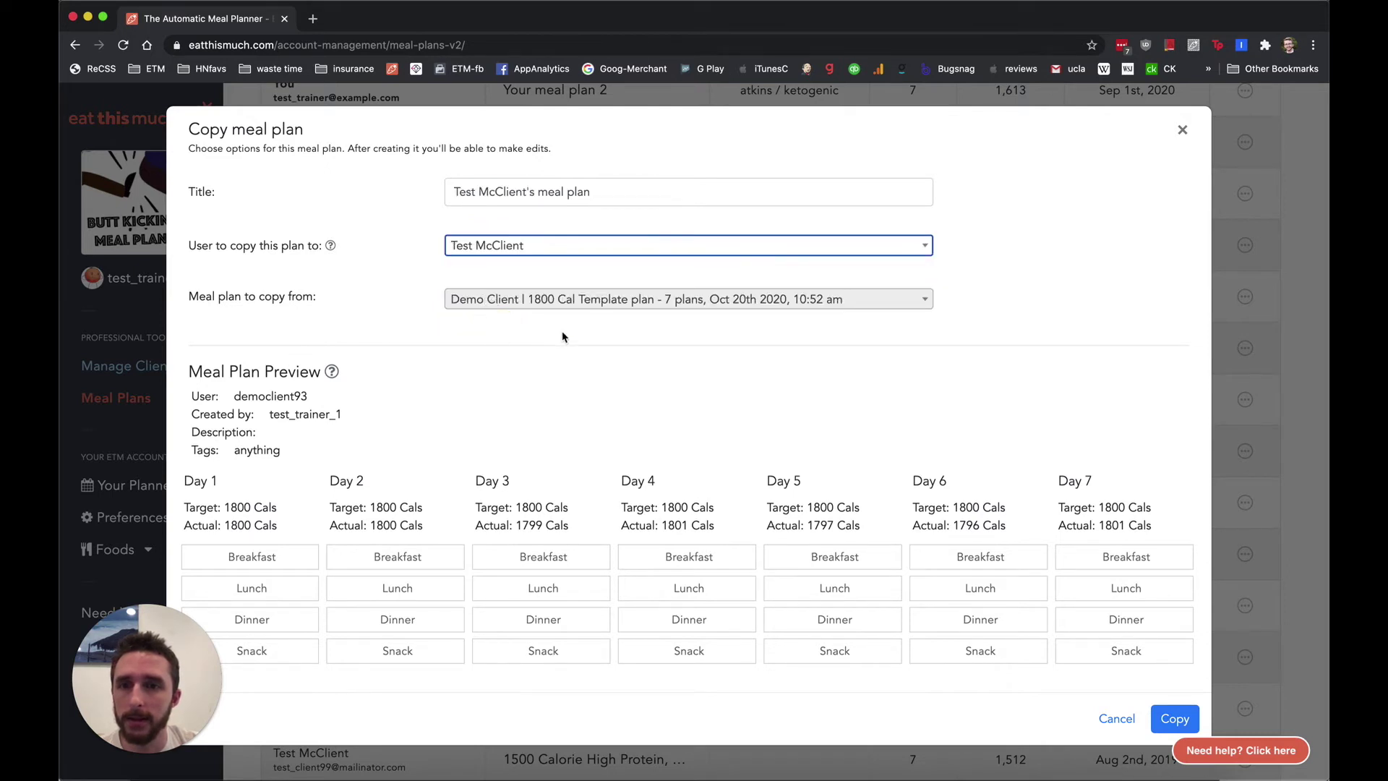
click(1164, 720)
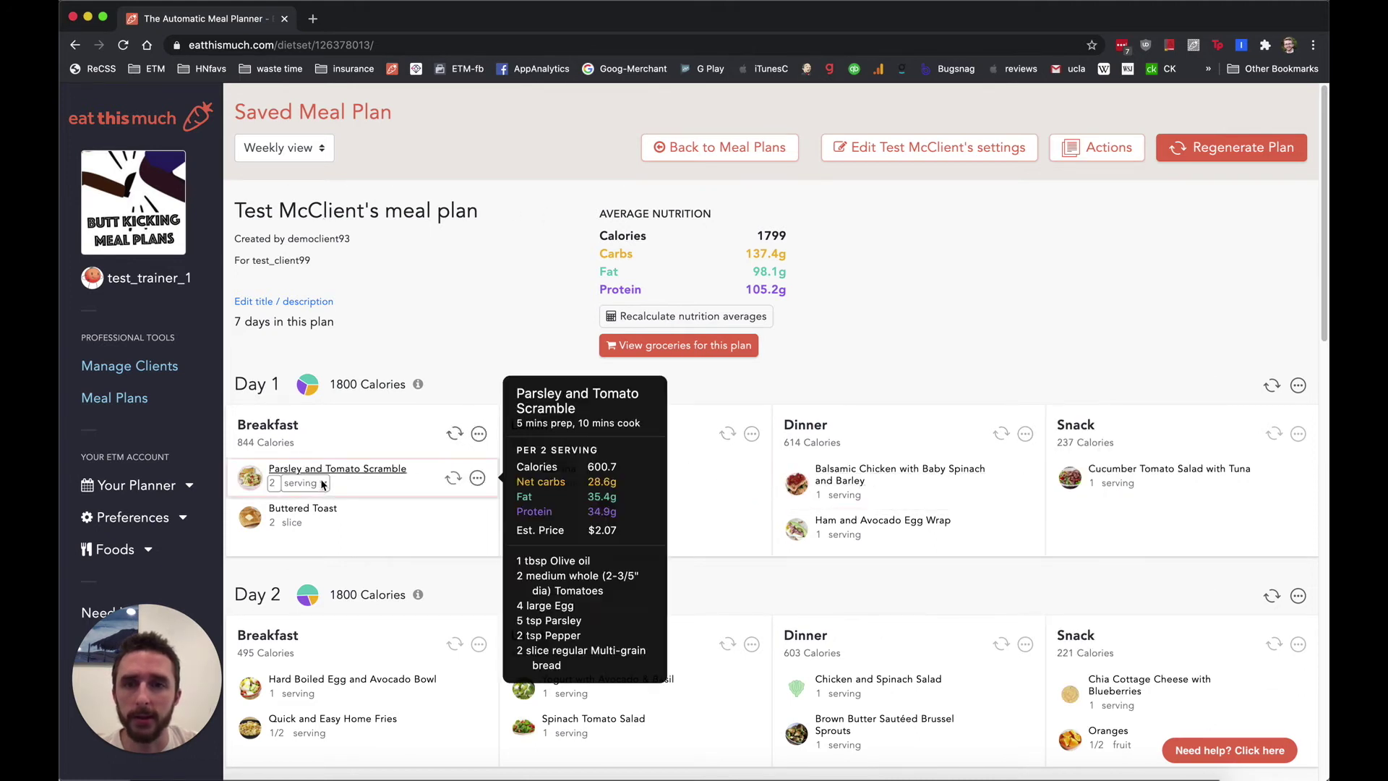
click(725, 150)
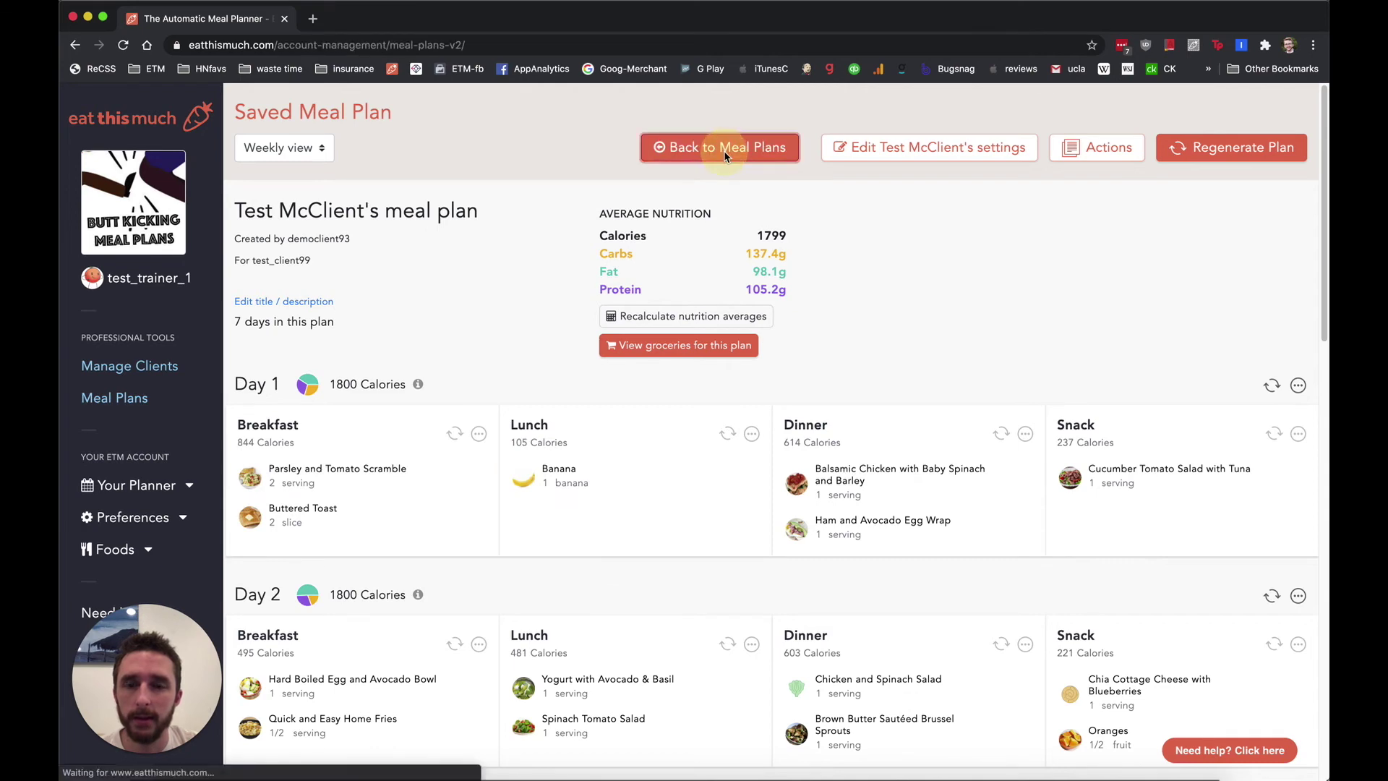
scroll(658, 423, down, 5)
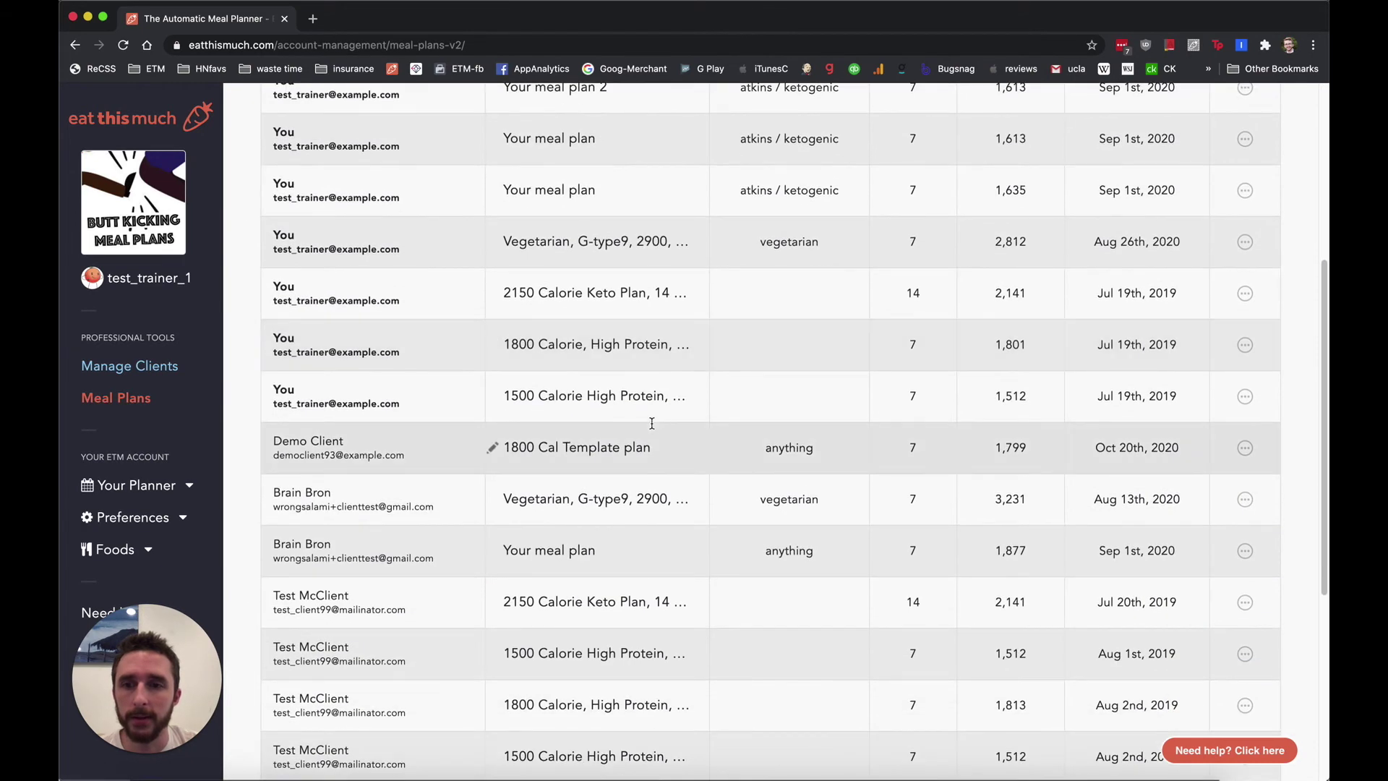
scroll(444, 471, down, 5)
scroll(445, 477, up, 3)
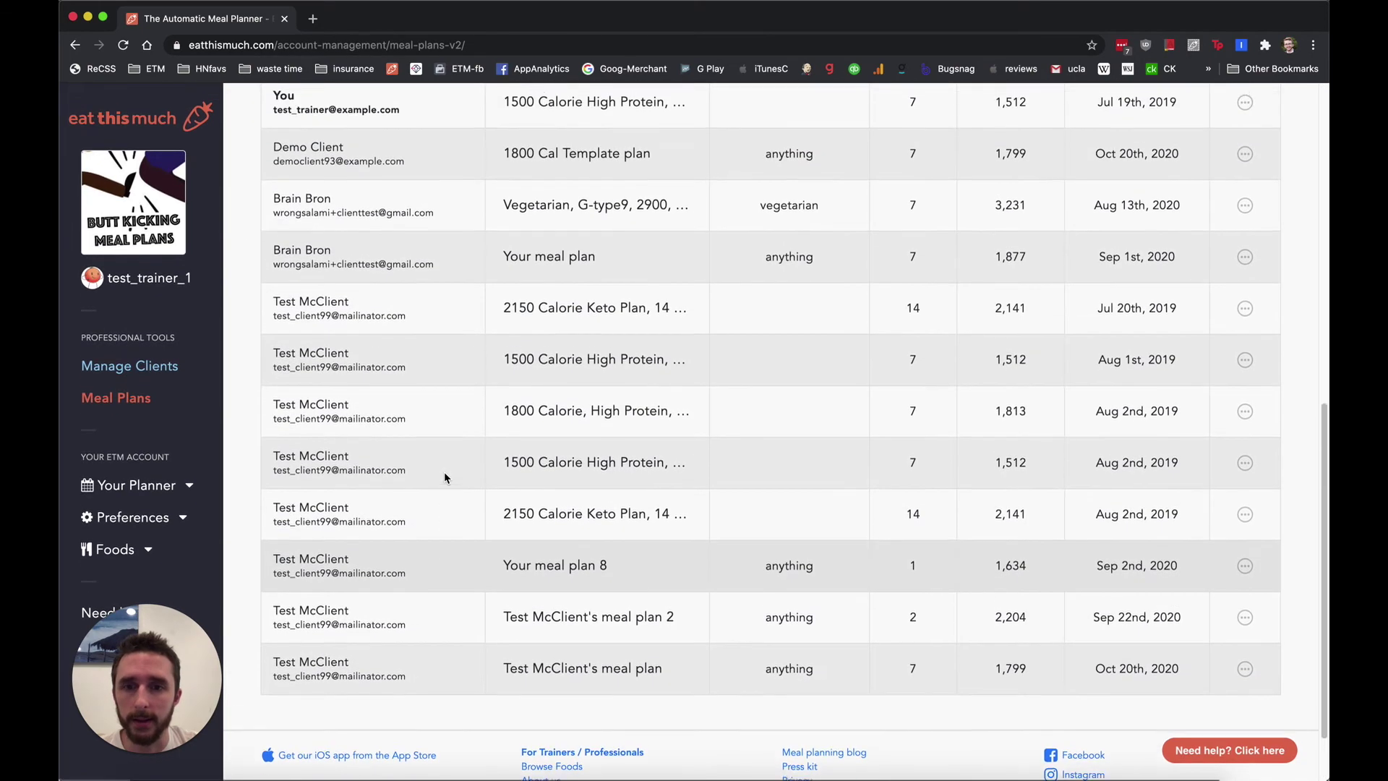
scroll(444, 478, down, 3)
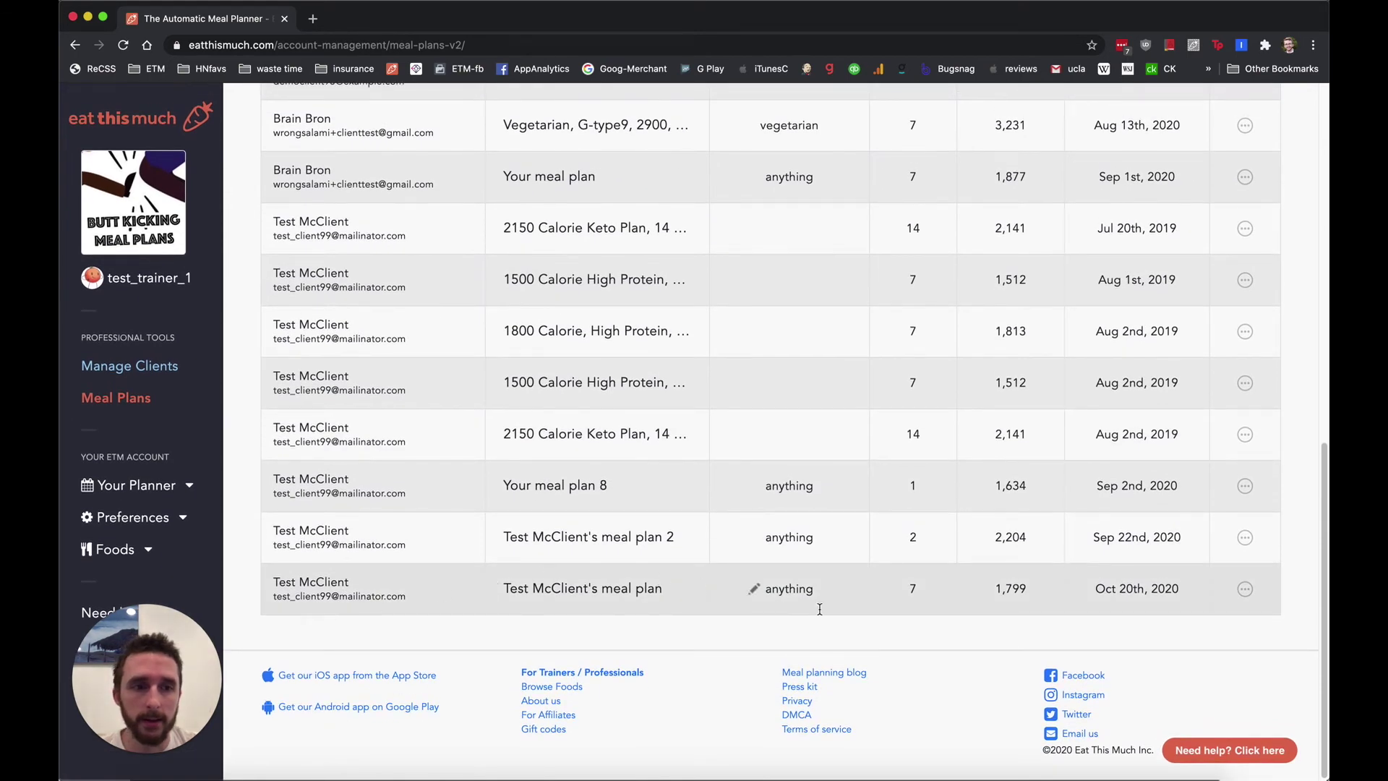
scroll(819, 609, up, 5)
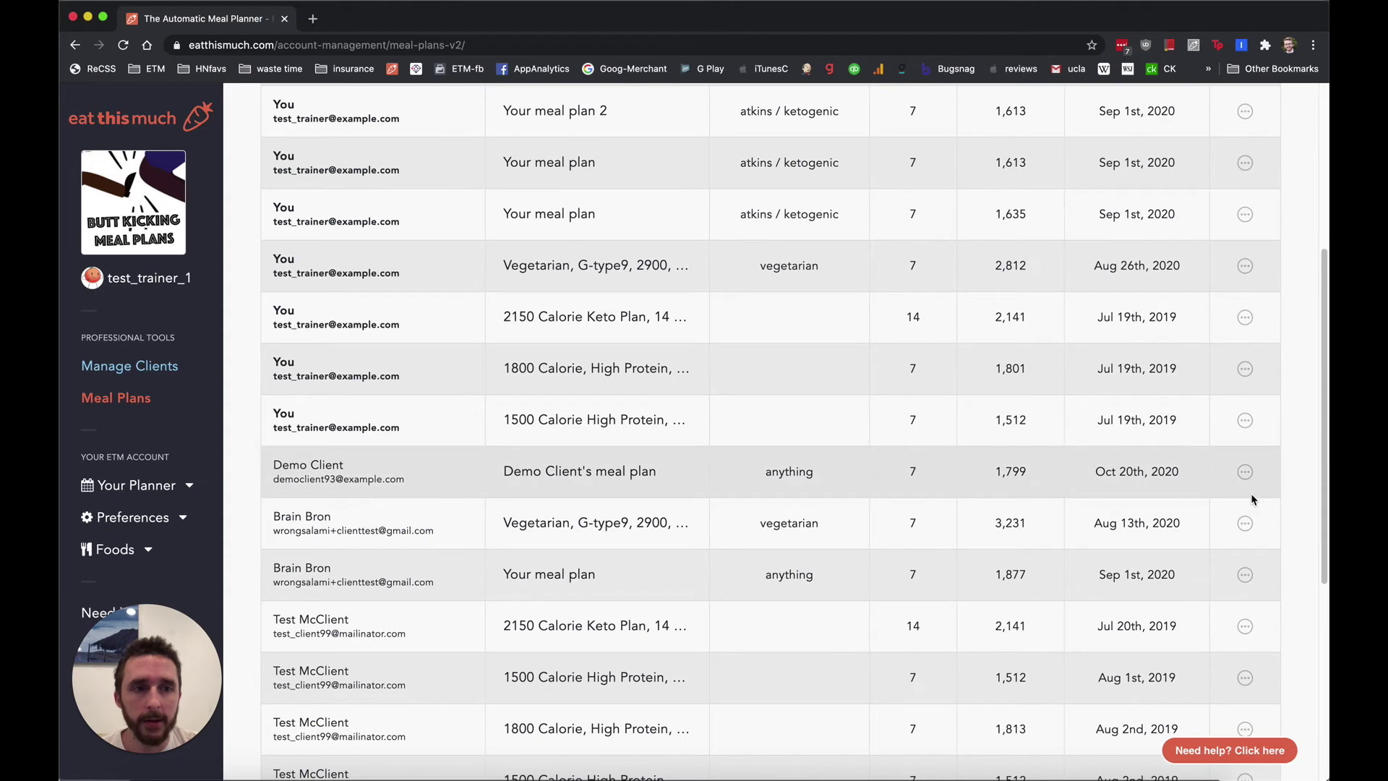
scroll(1184, 506, up, 1)
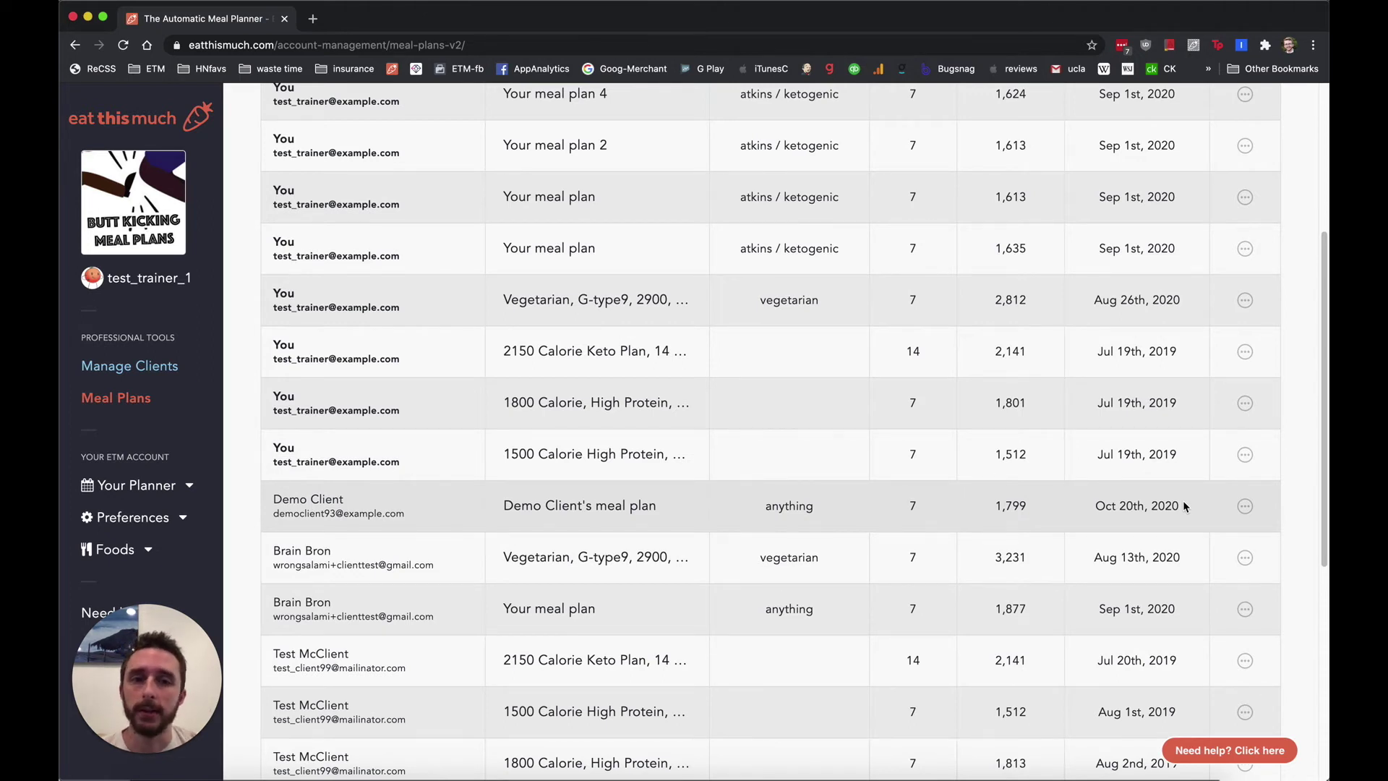
mouse_move(533, 497)
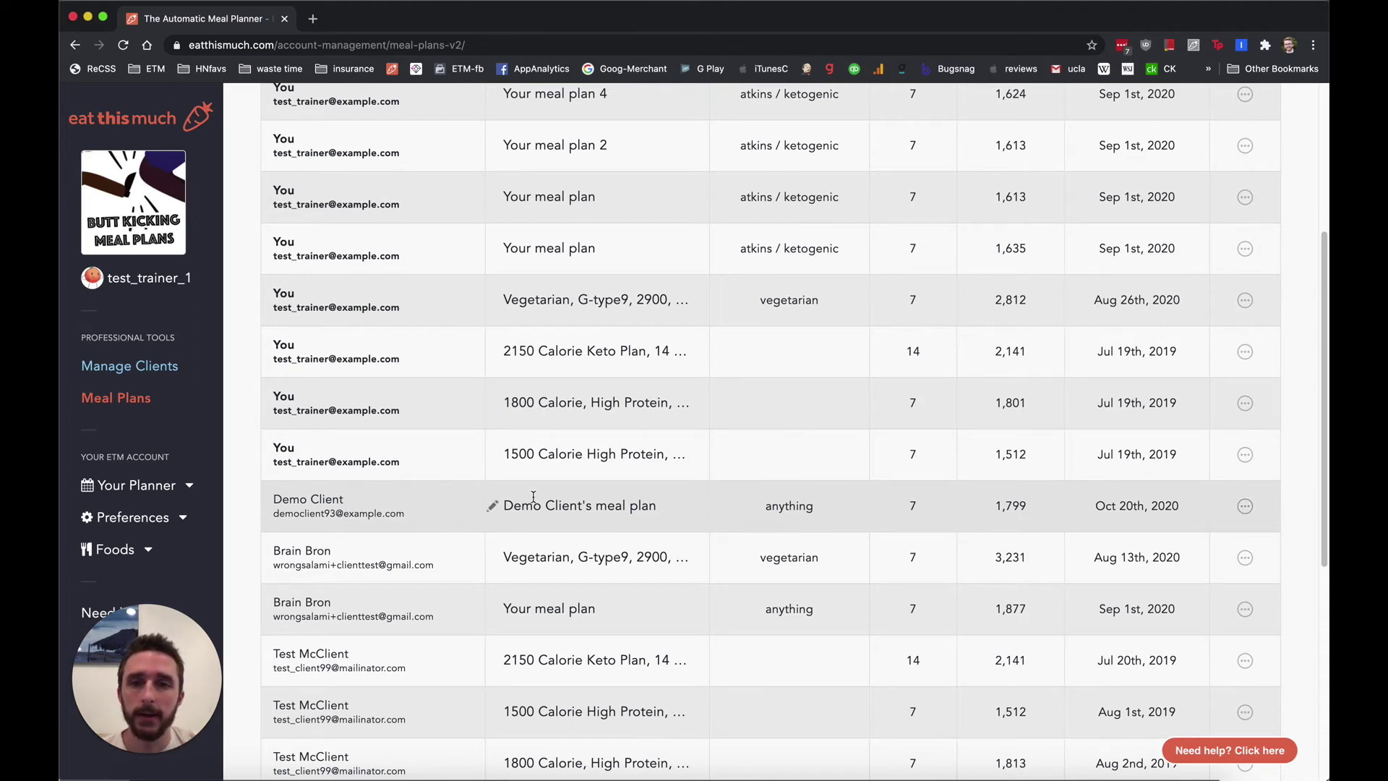
click(1244, 508)
scroll(1245, 510, down, 1)
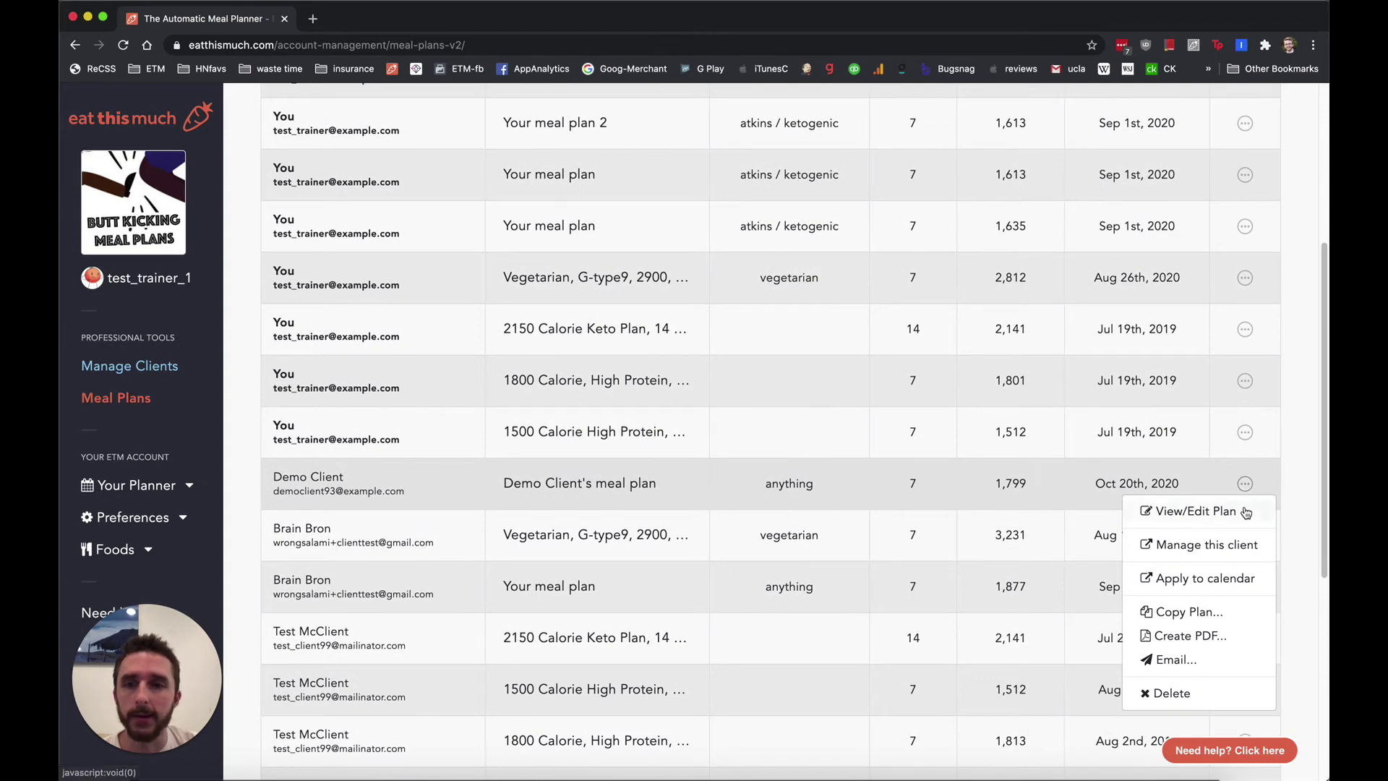
click(1162, 580)
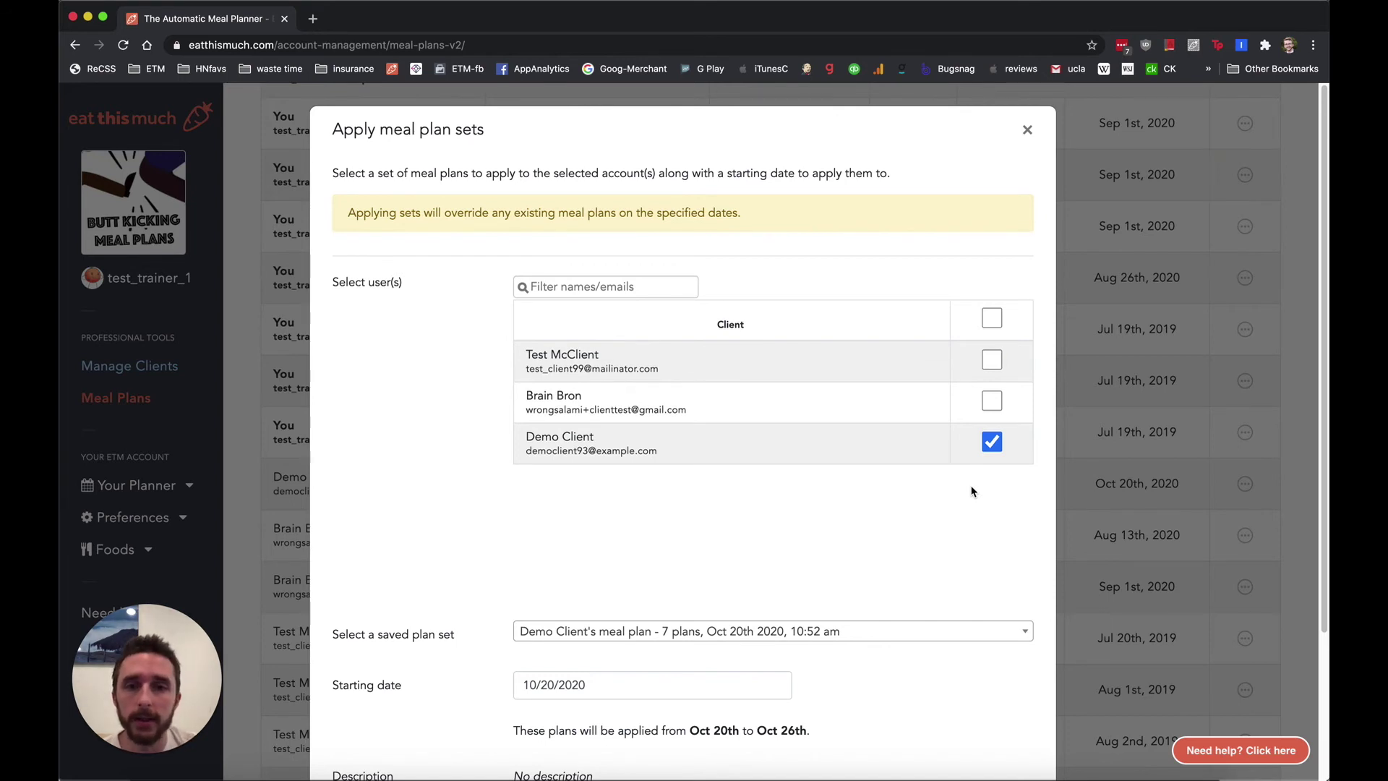
scroll(973, 488, down, 3)
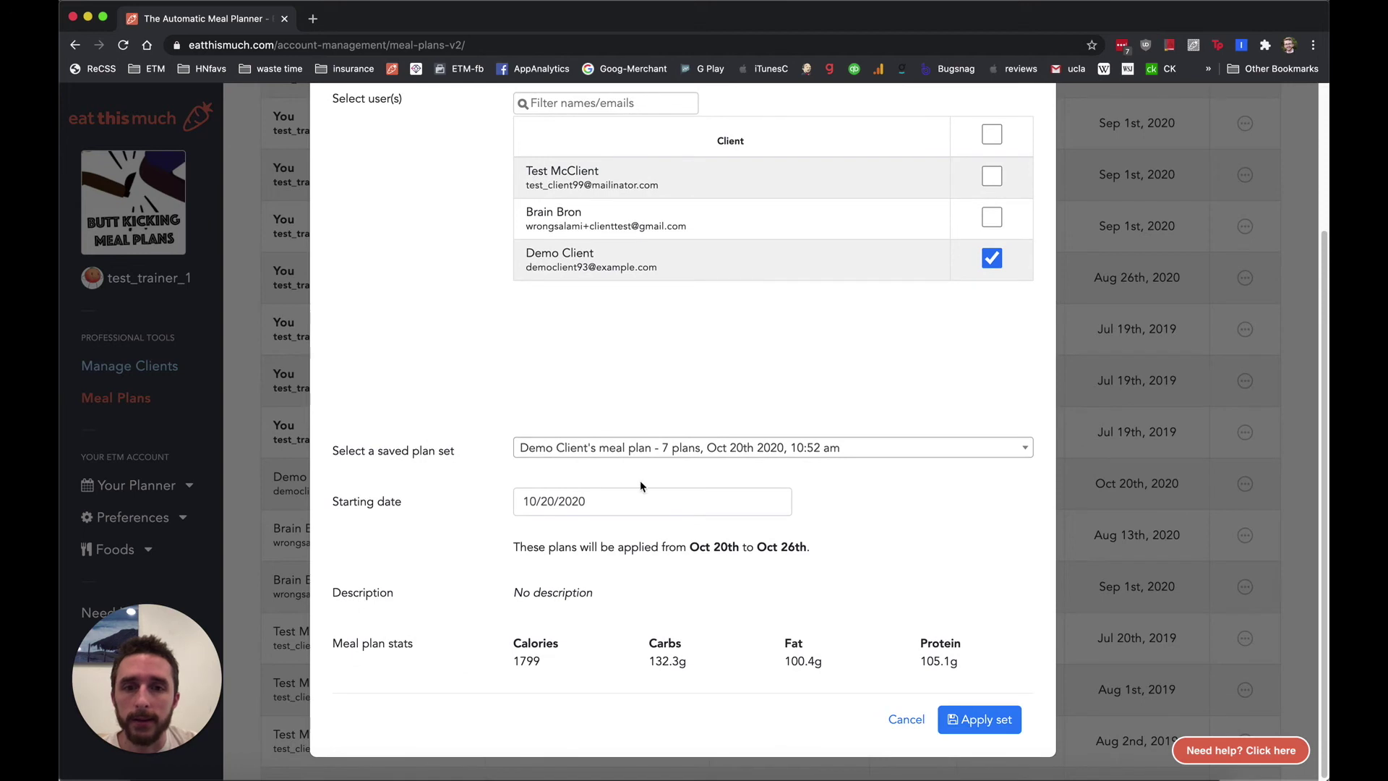
click(568, 498)
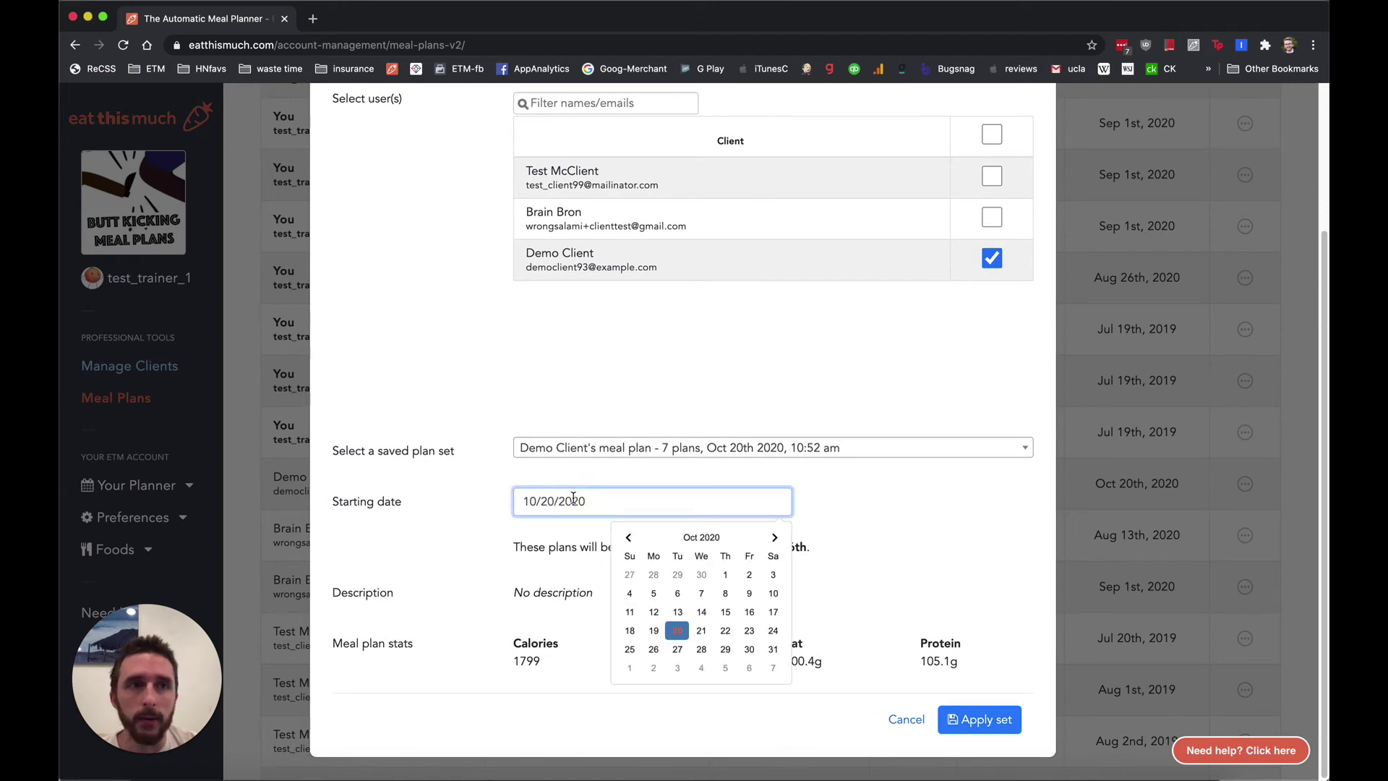
click(677, 630)
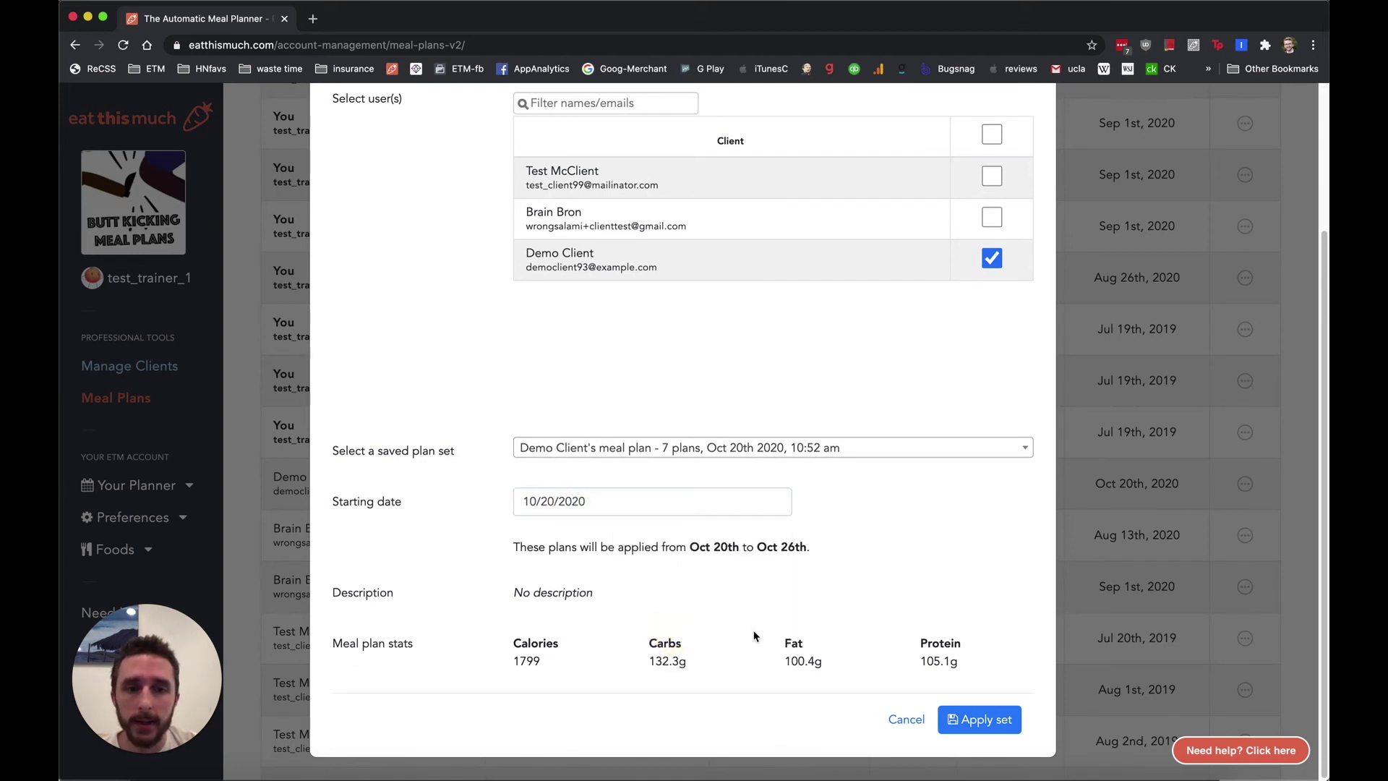
click(978, 730)
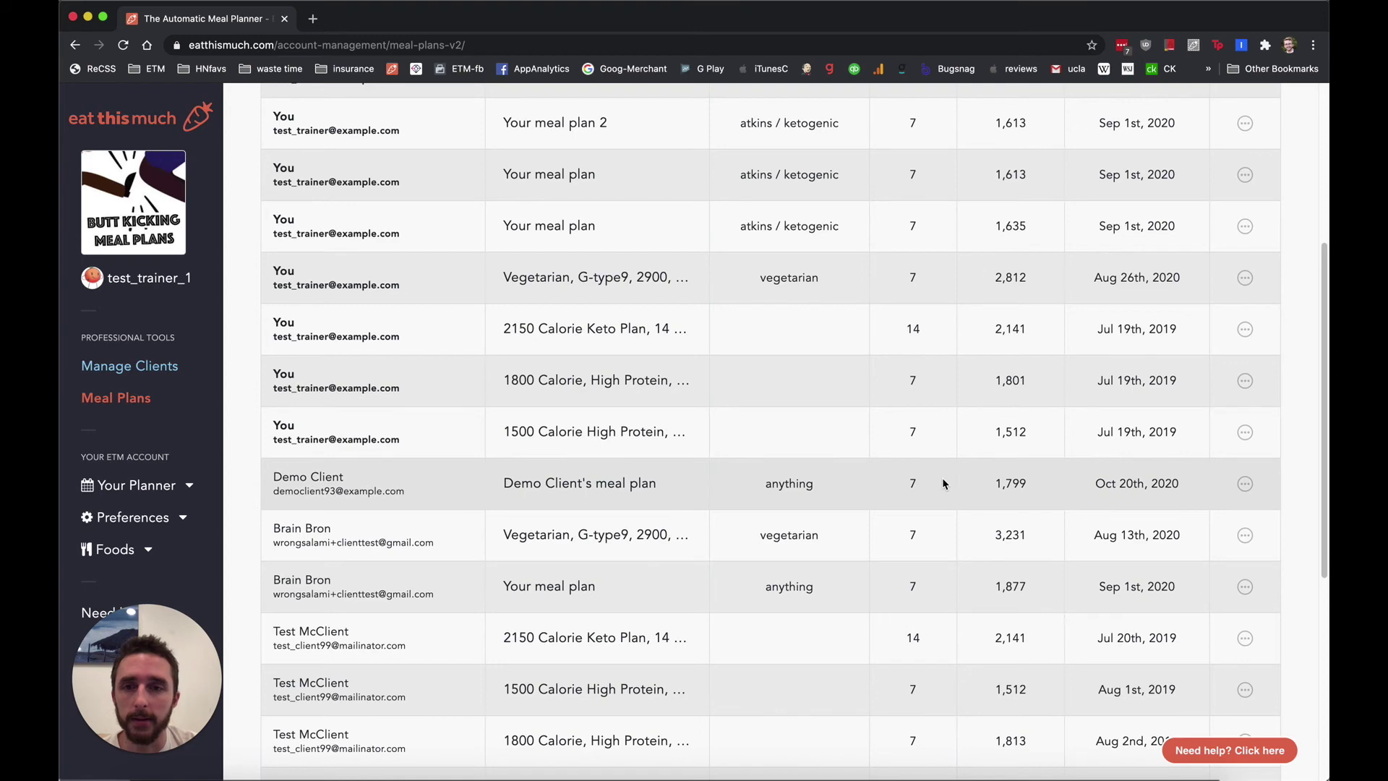
scroll(943, 483, down, 4)
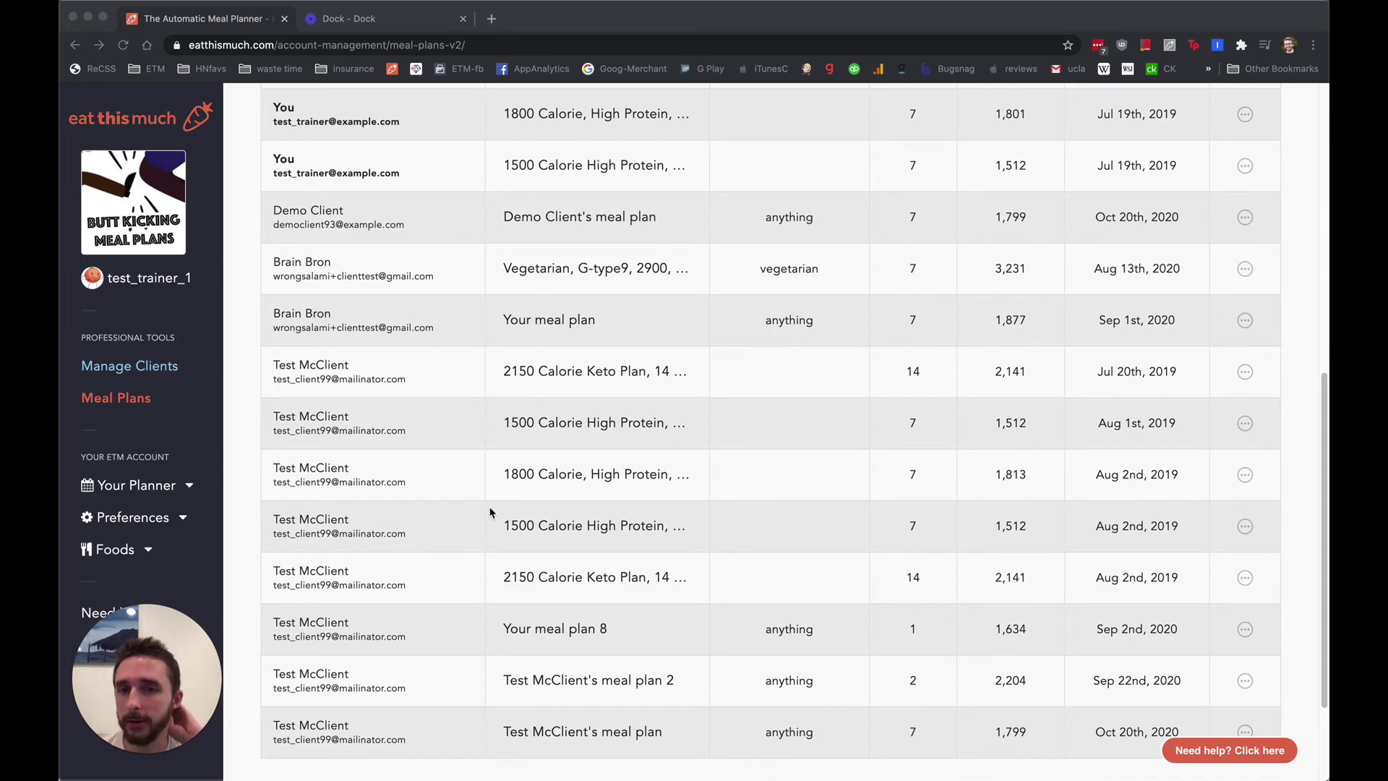
scroll(492, 510, up, 5)
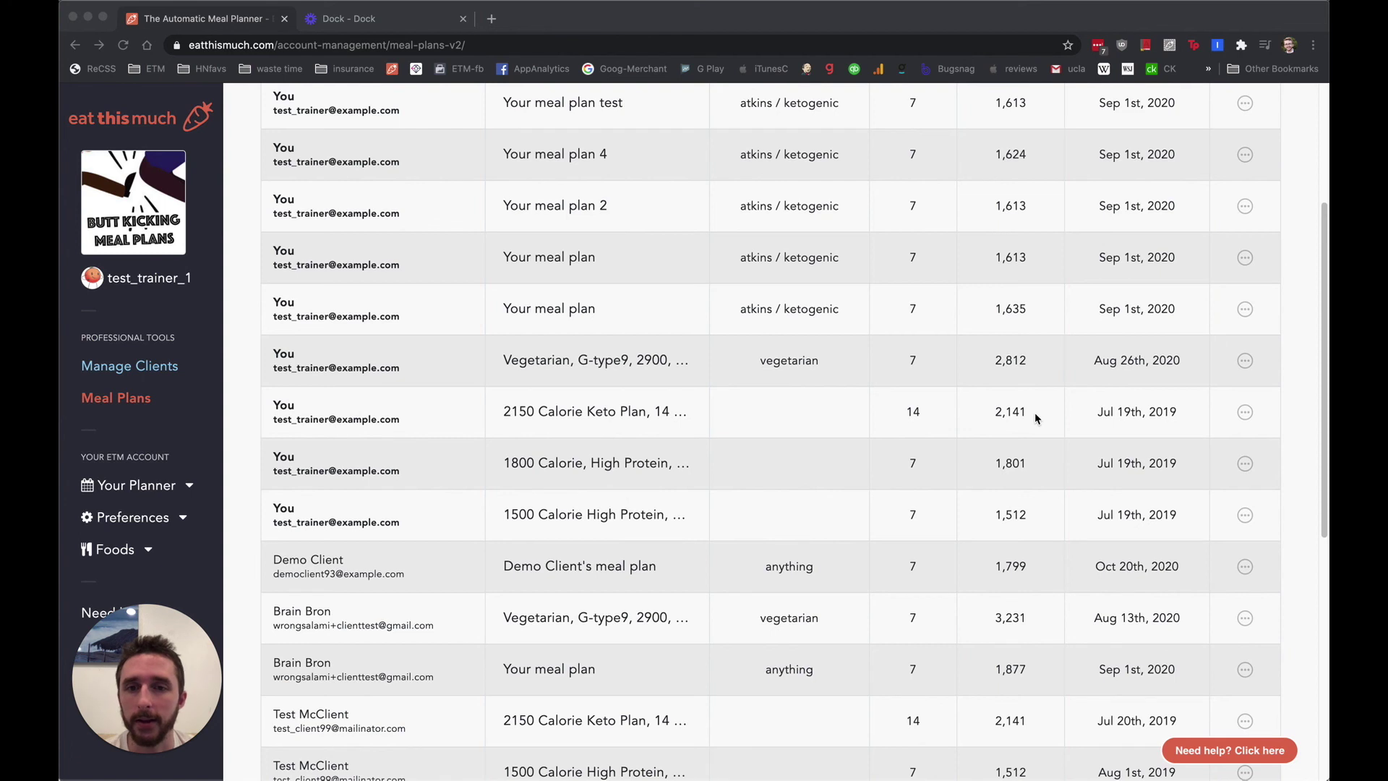
click(554, 477)
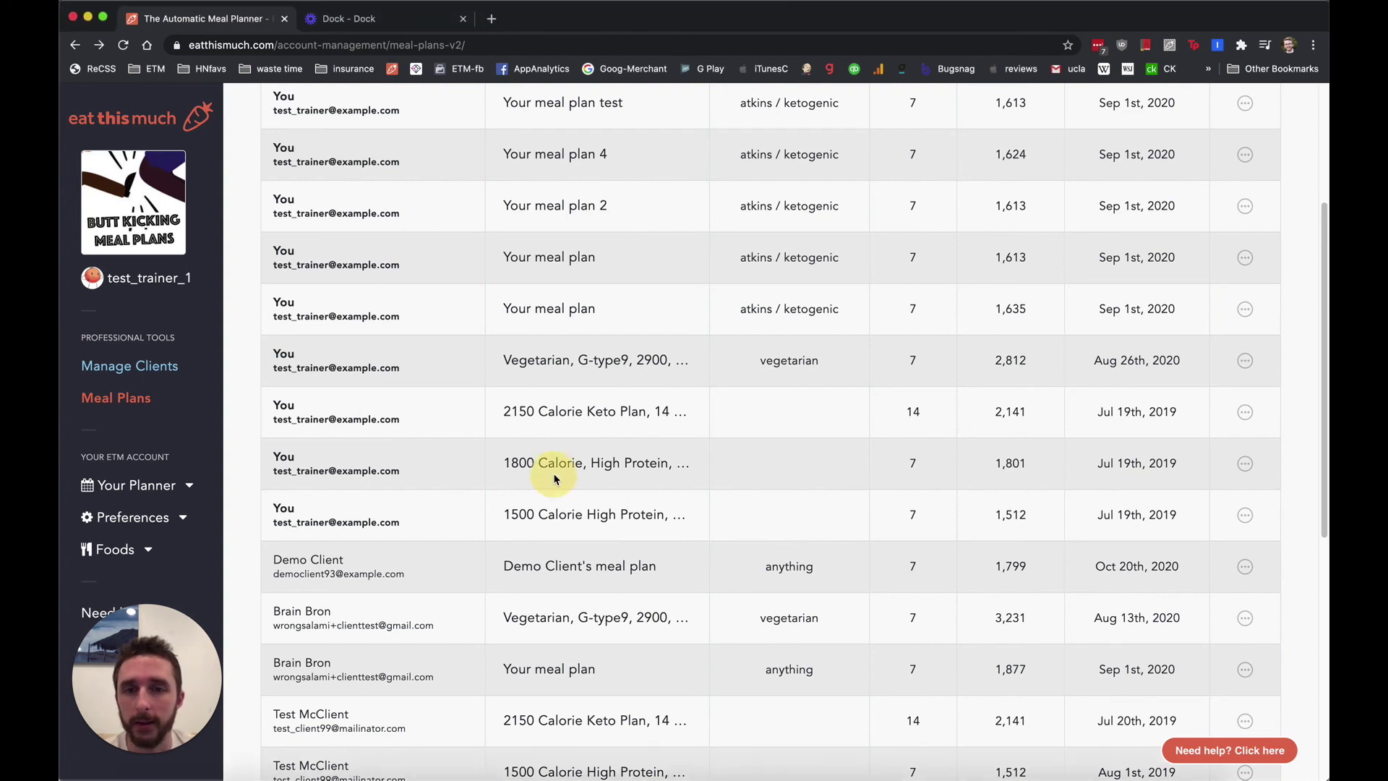